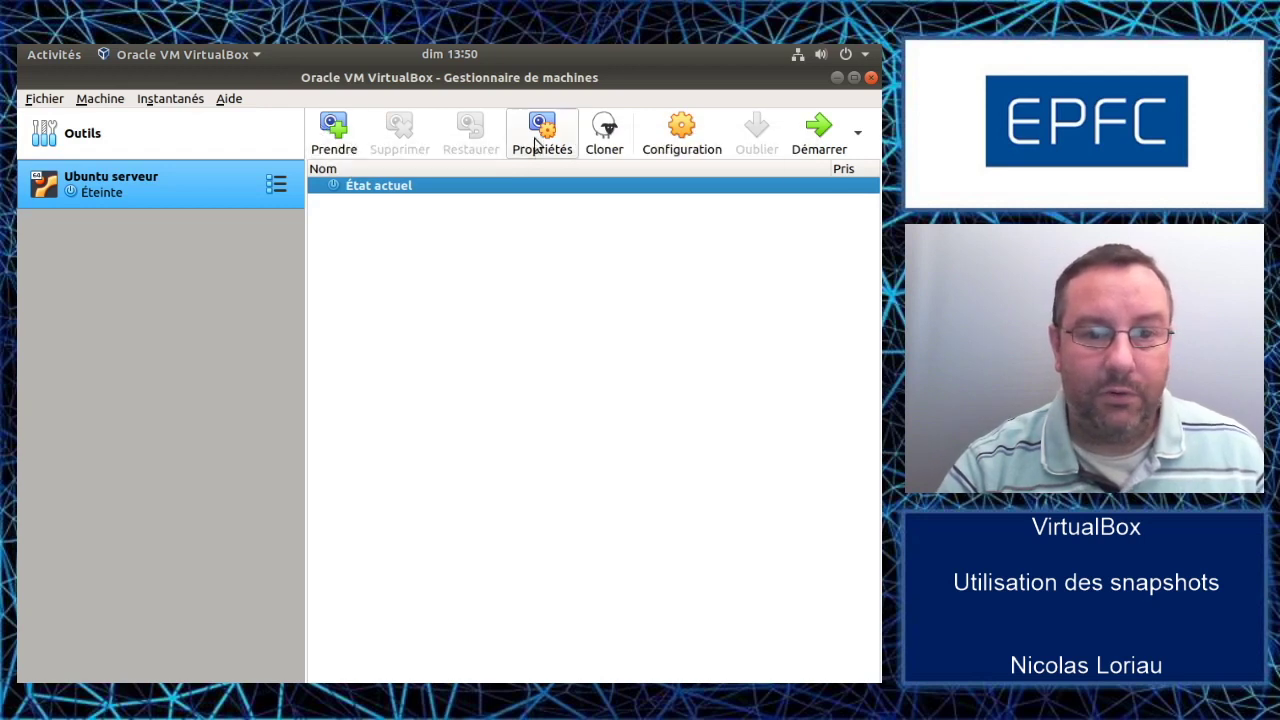
Step: Start a new snapshot of the Ubuntu serveur machine and enter "200920-frsh install" as its name
left_click(163, 101)
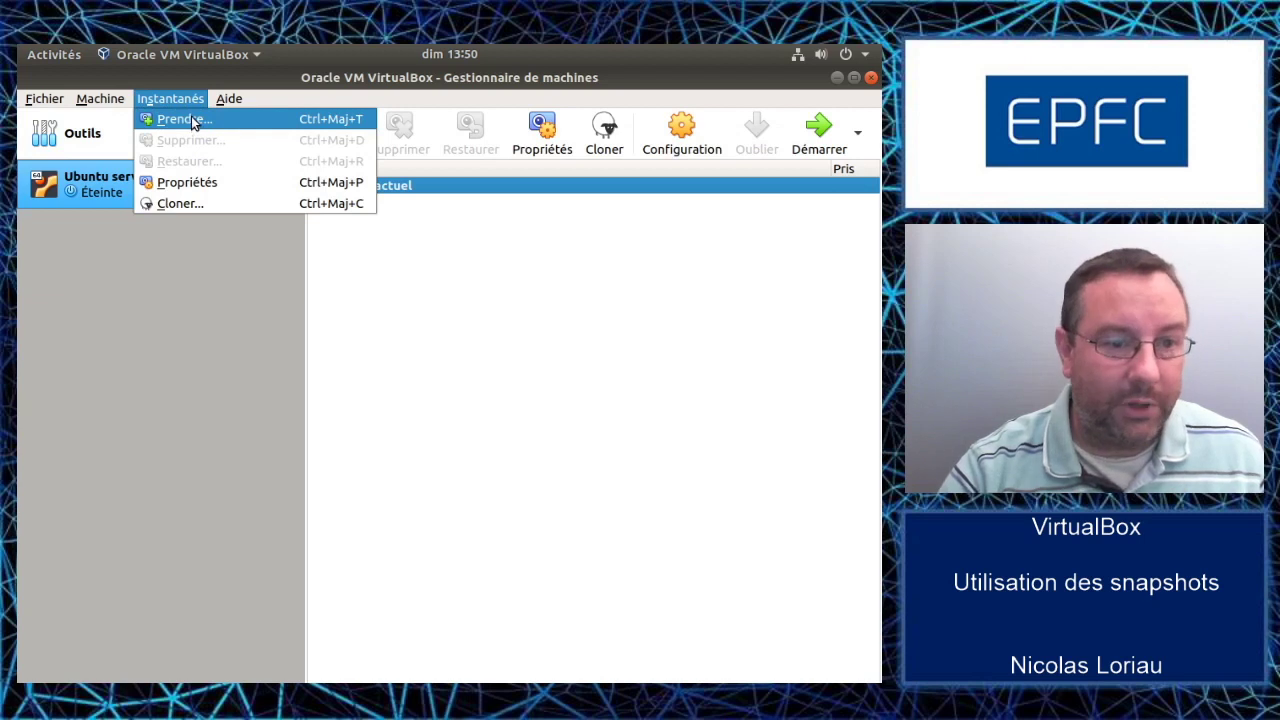
left_click(487, 261)
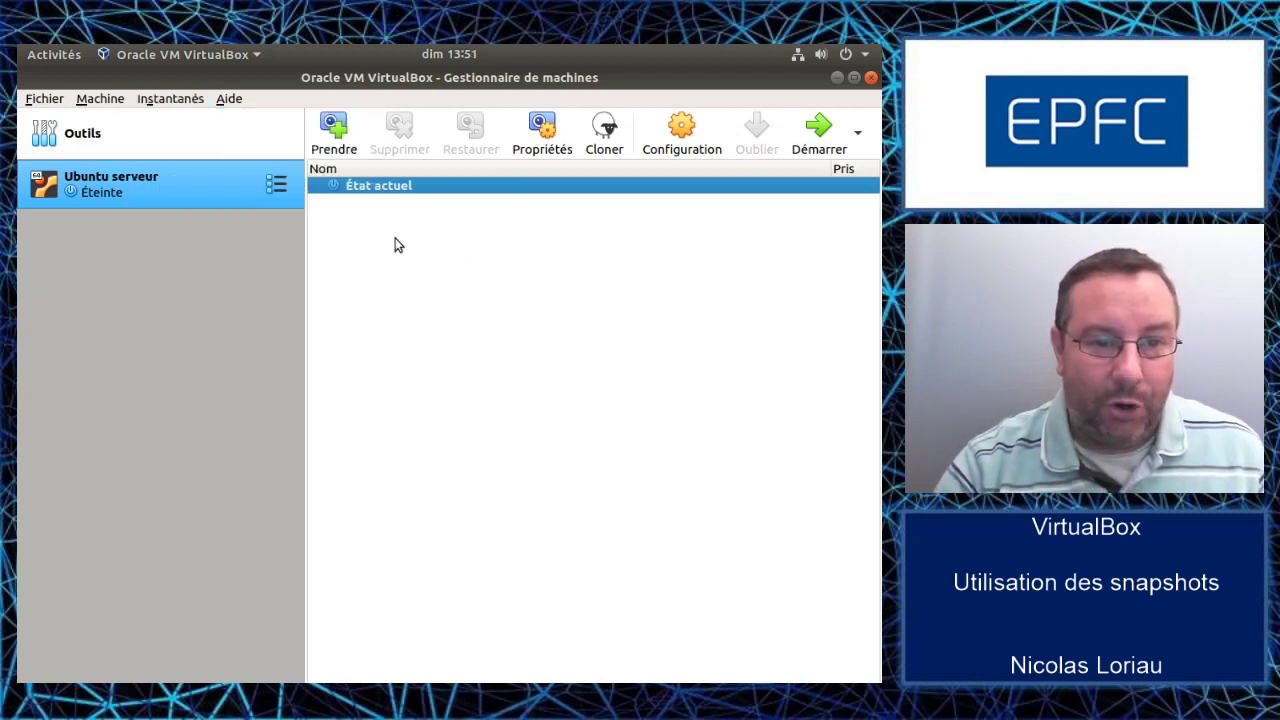
left_click(333, 131)
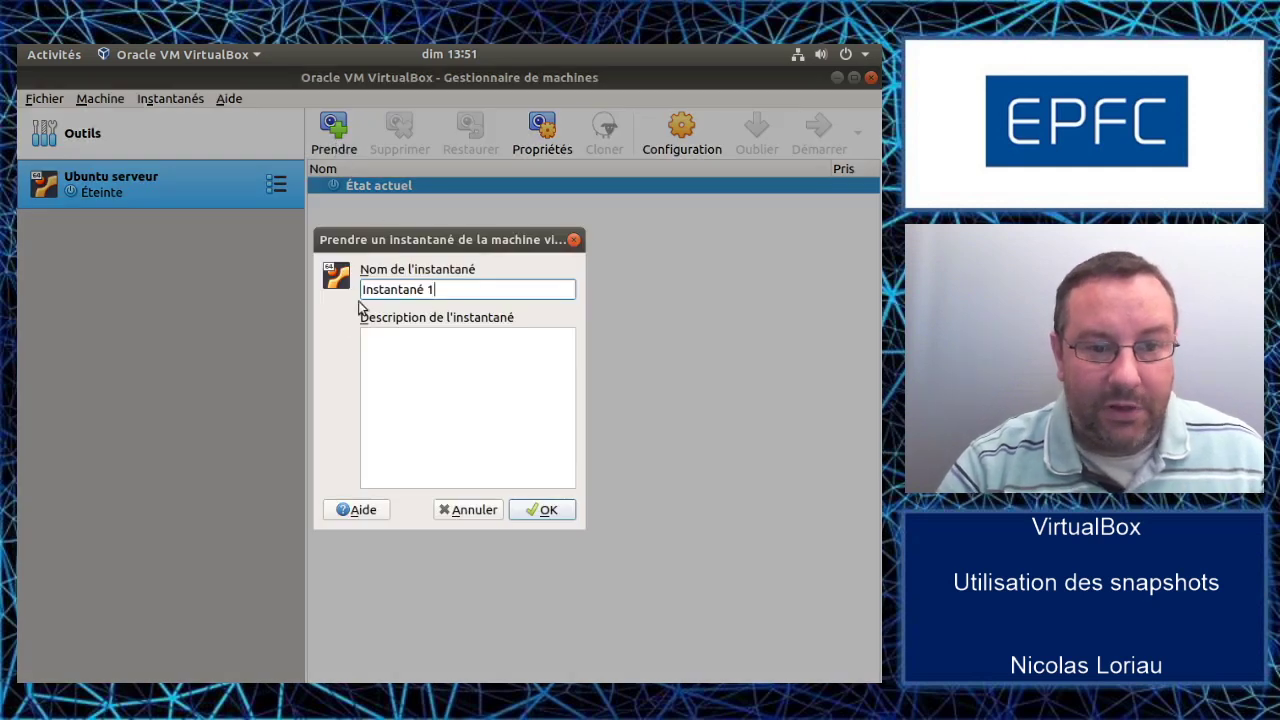
left_click_drag(460, 291, 340, 297)
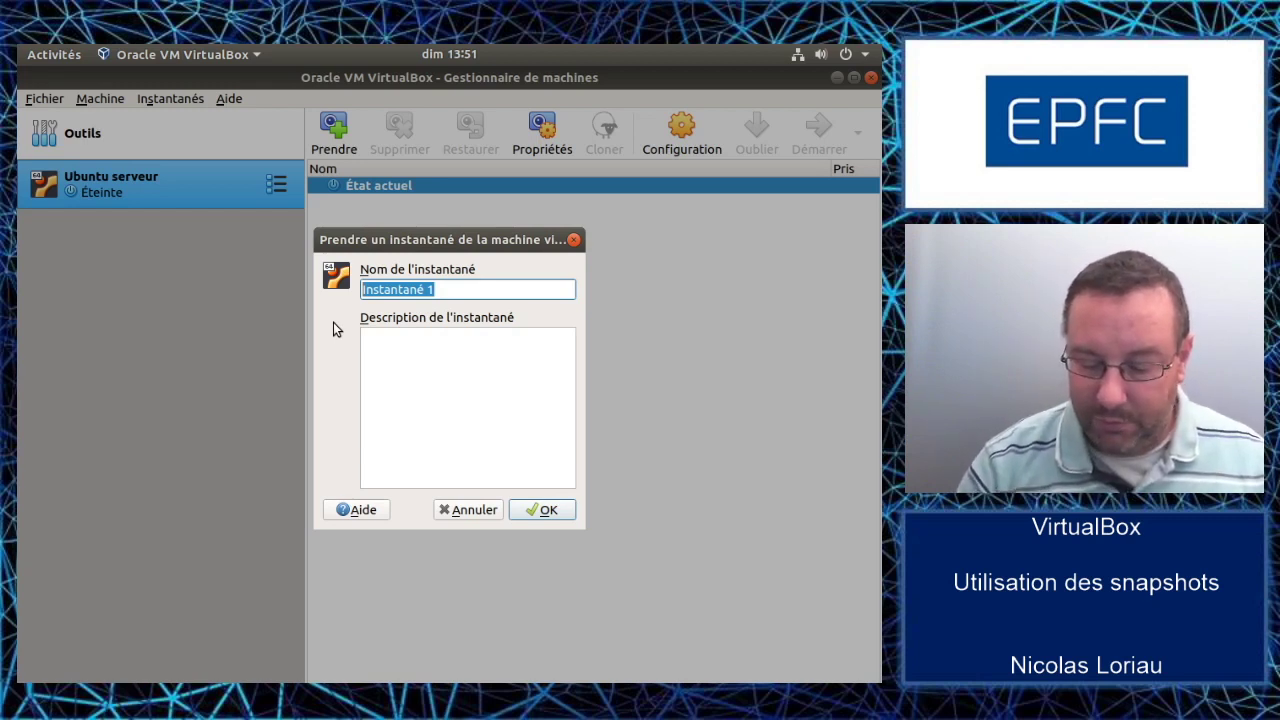
type("200920")
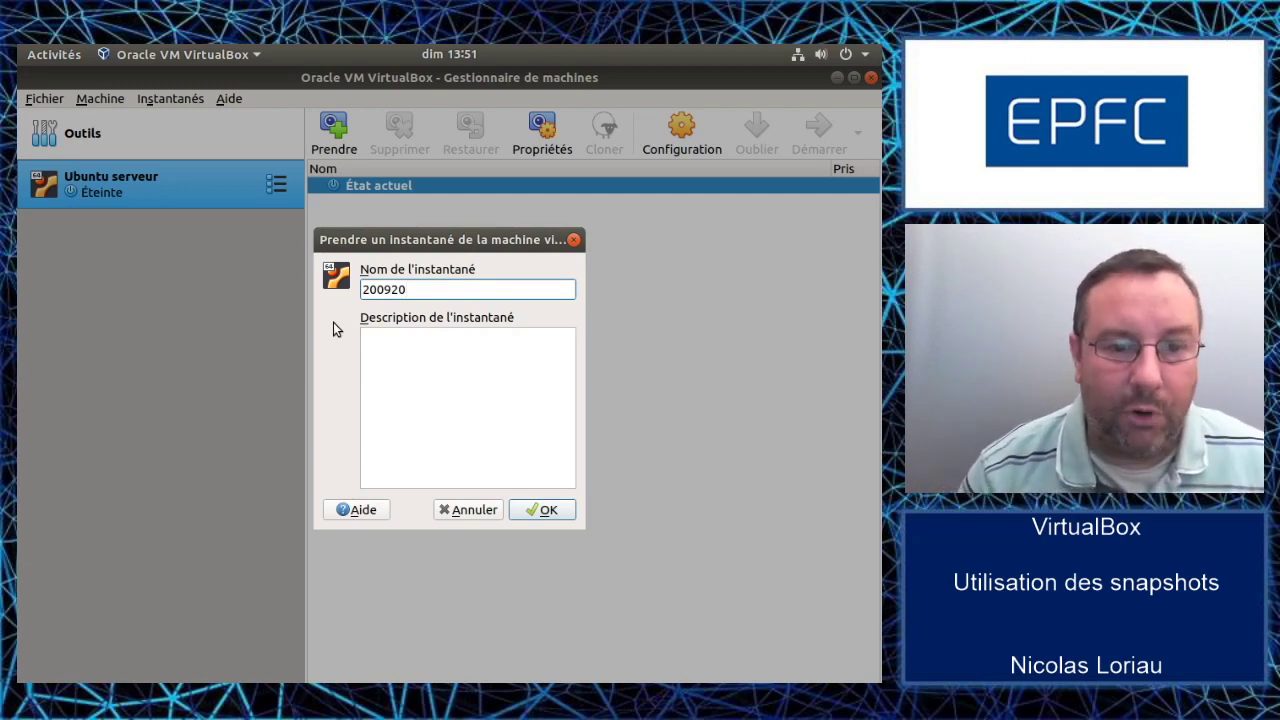
type("-")
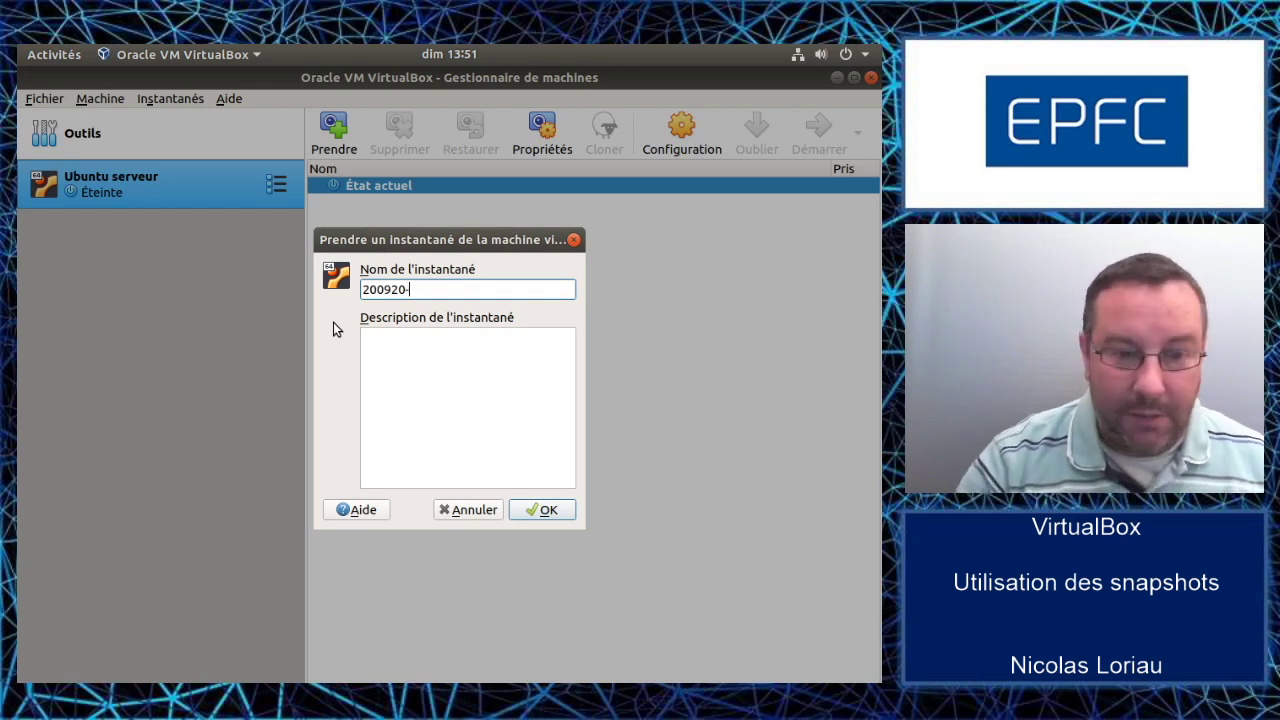
type("frsh install")
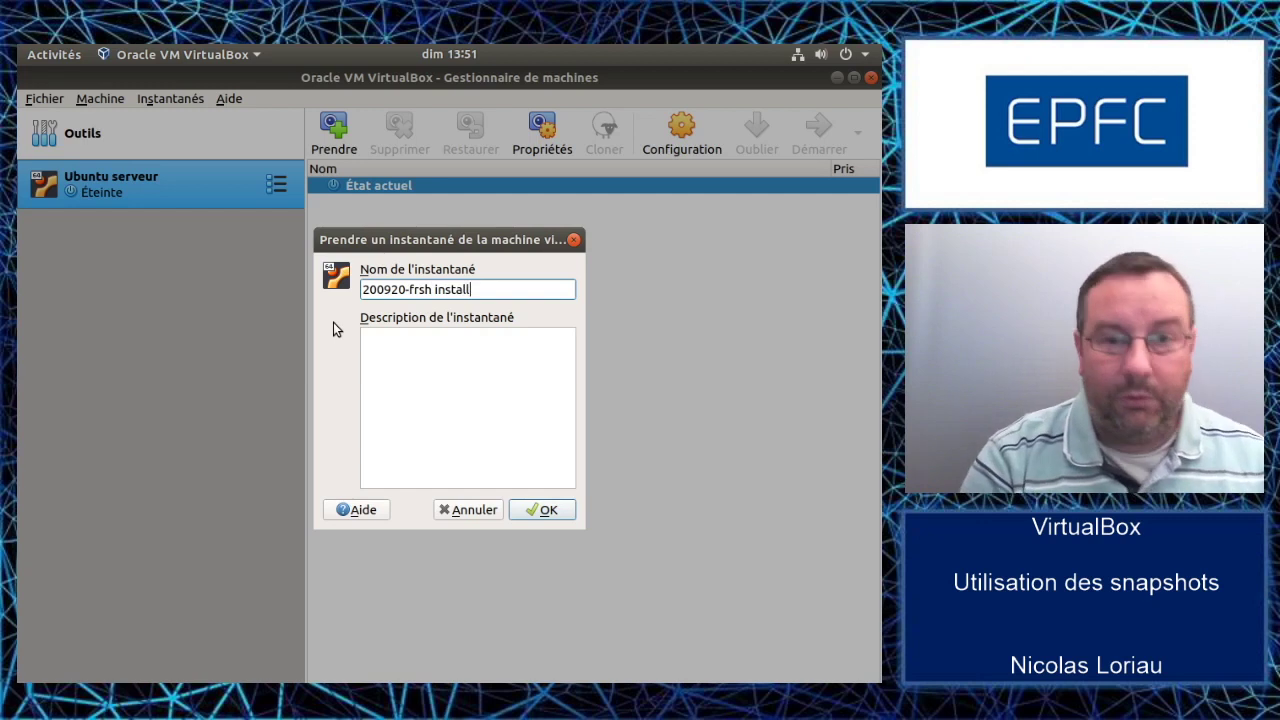
Step: Enter "Installation d'un serveur Ubutntu" as the snapshot's description
left_click(404, 354)
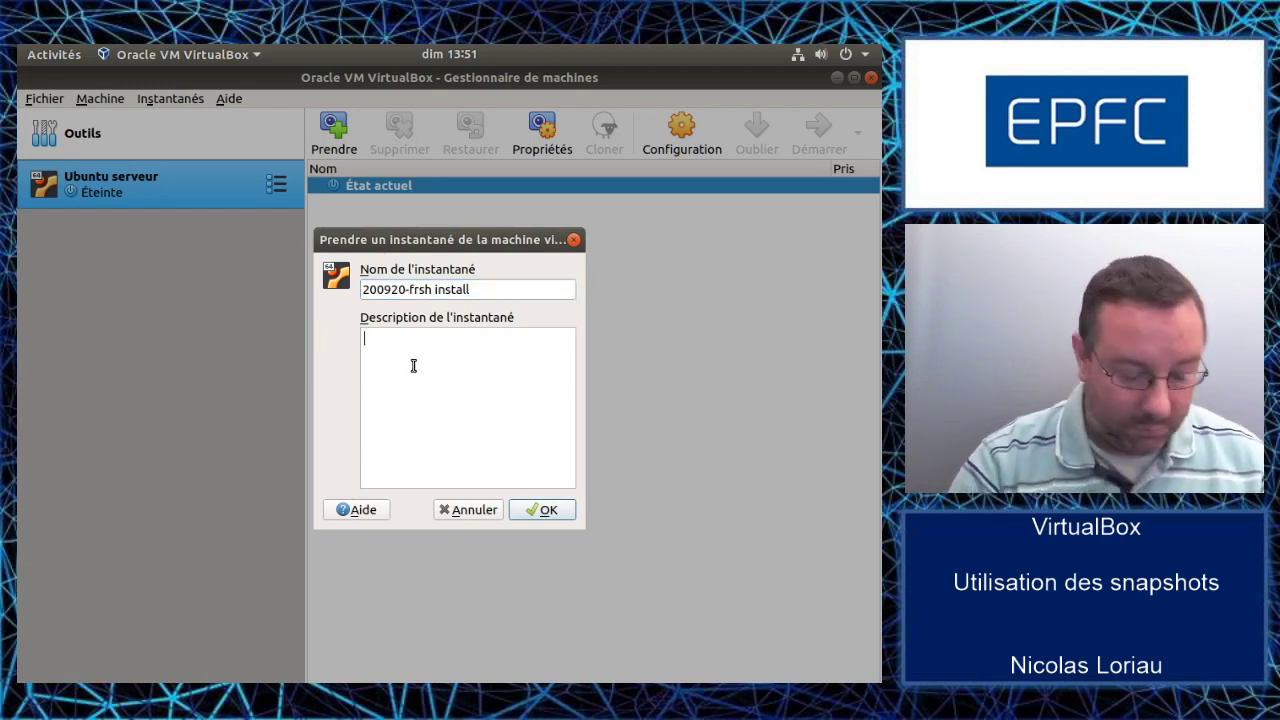
type("Instal")
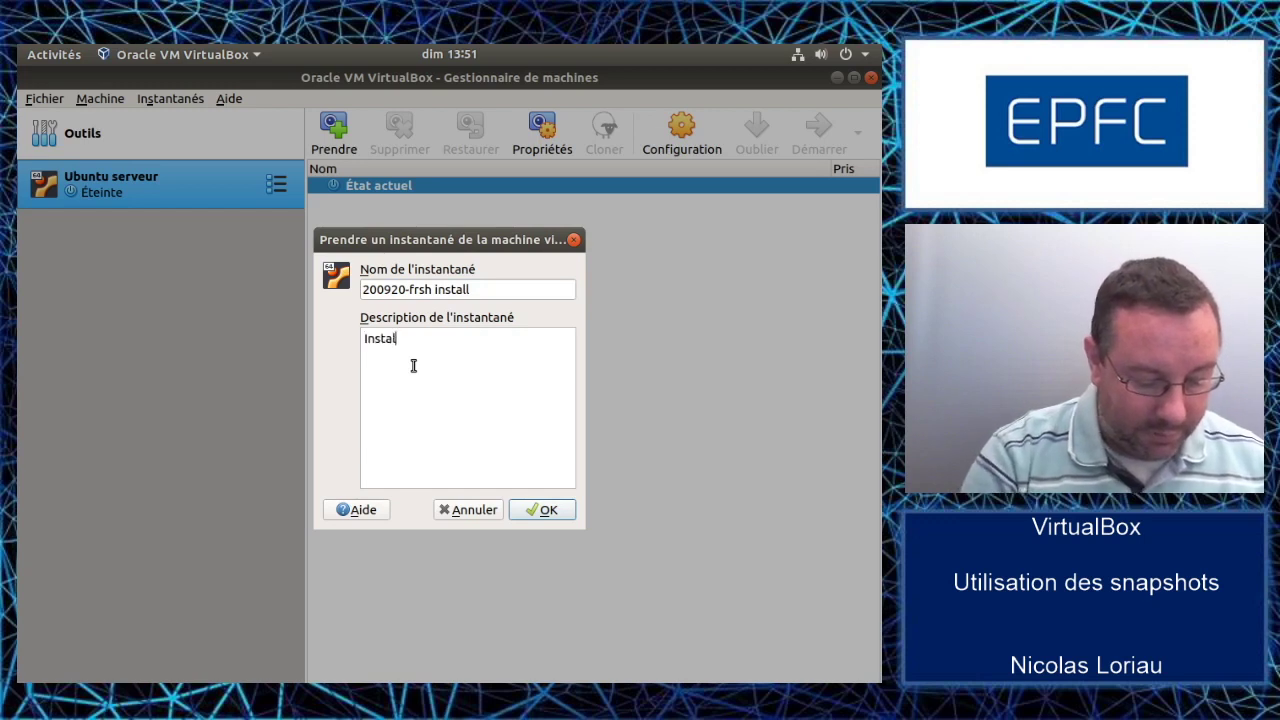
type("lation d'un")
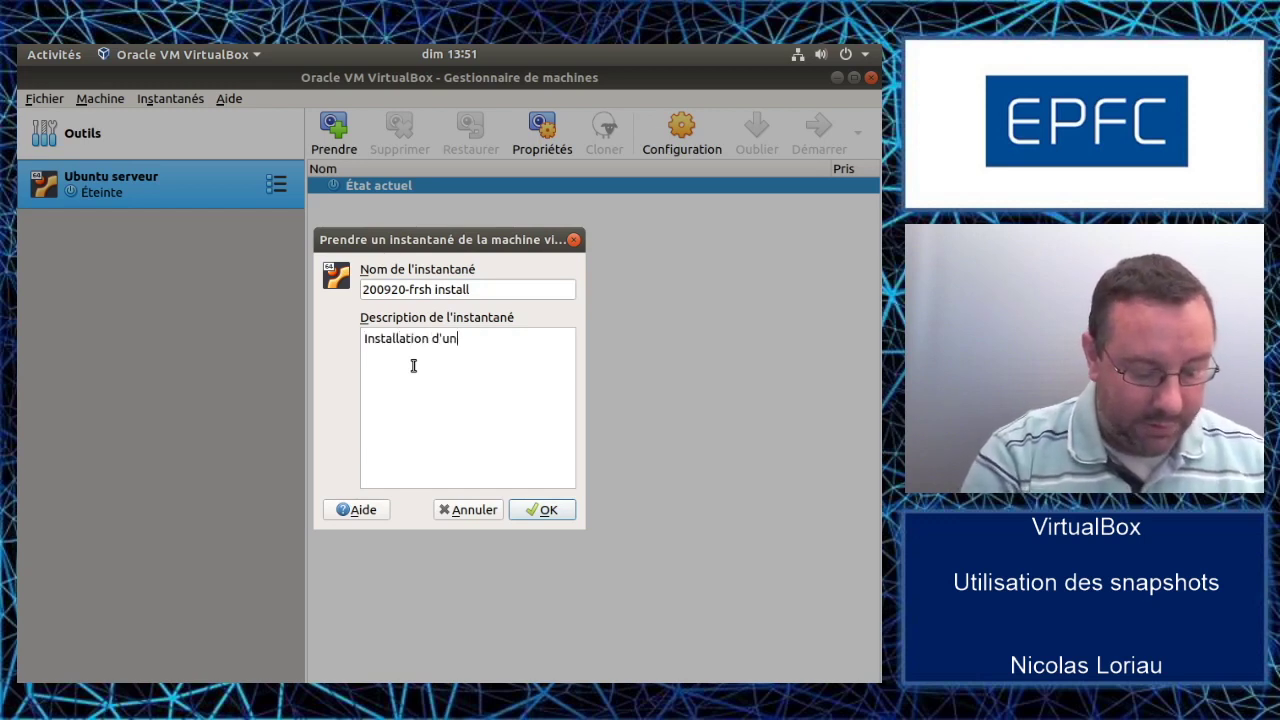
type(" serveur Ubutn")
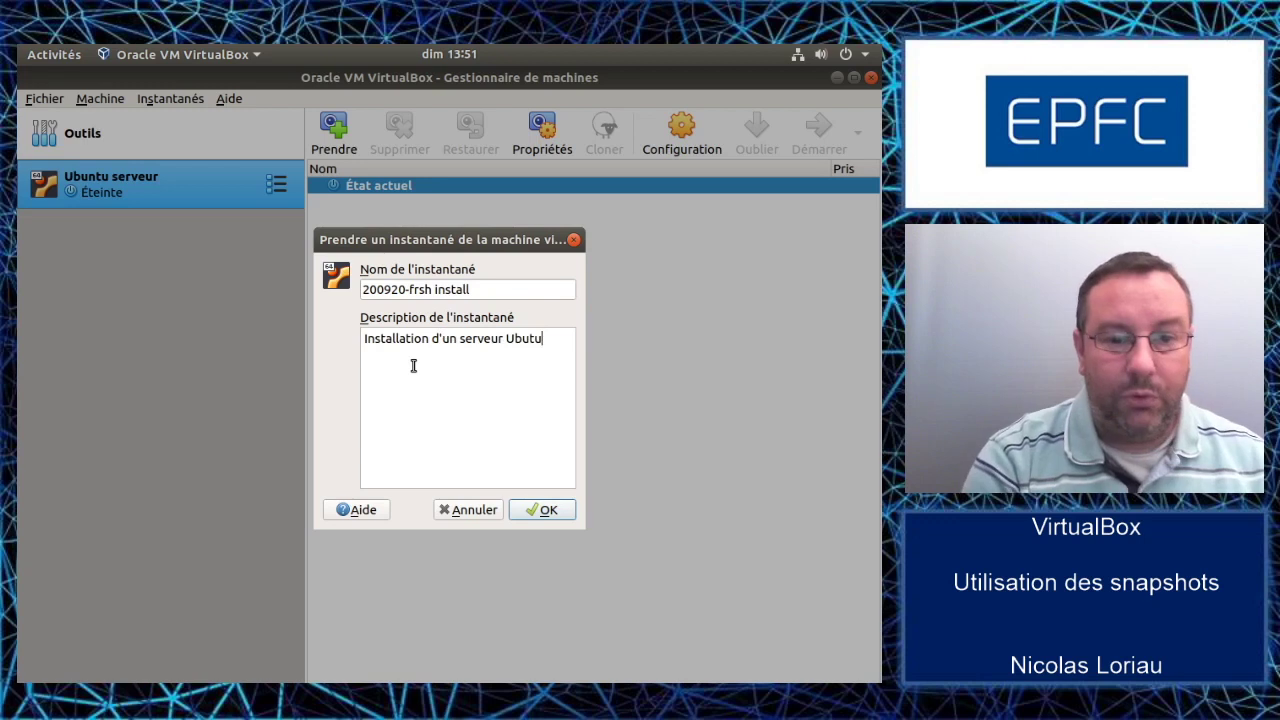
key("BackSpace")
type("ntu")
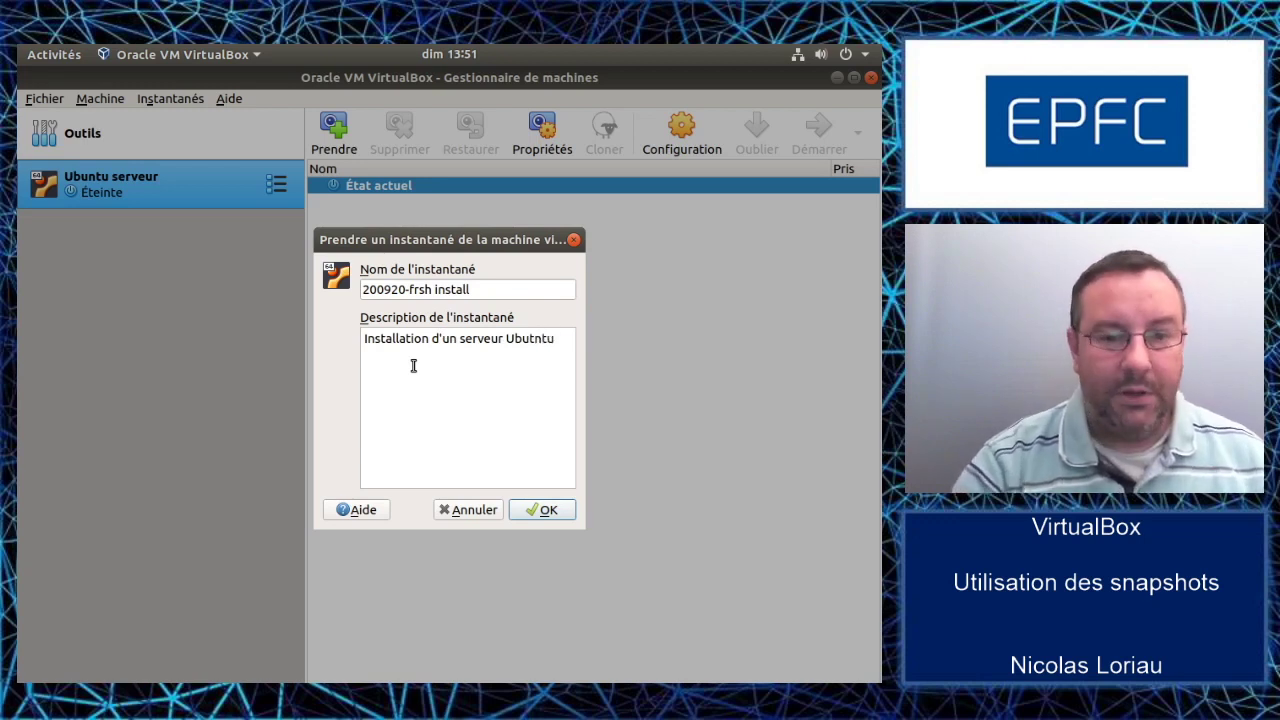
Step: Correct the name to "200920-fresh install" and the description to "Installation d'un serveur Ubuntu", and create the snapshot
left_click(421, 288)
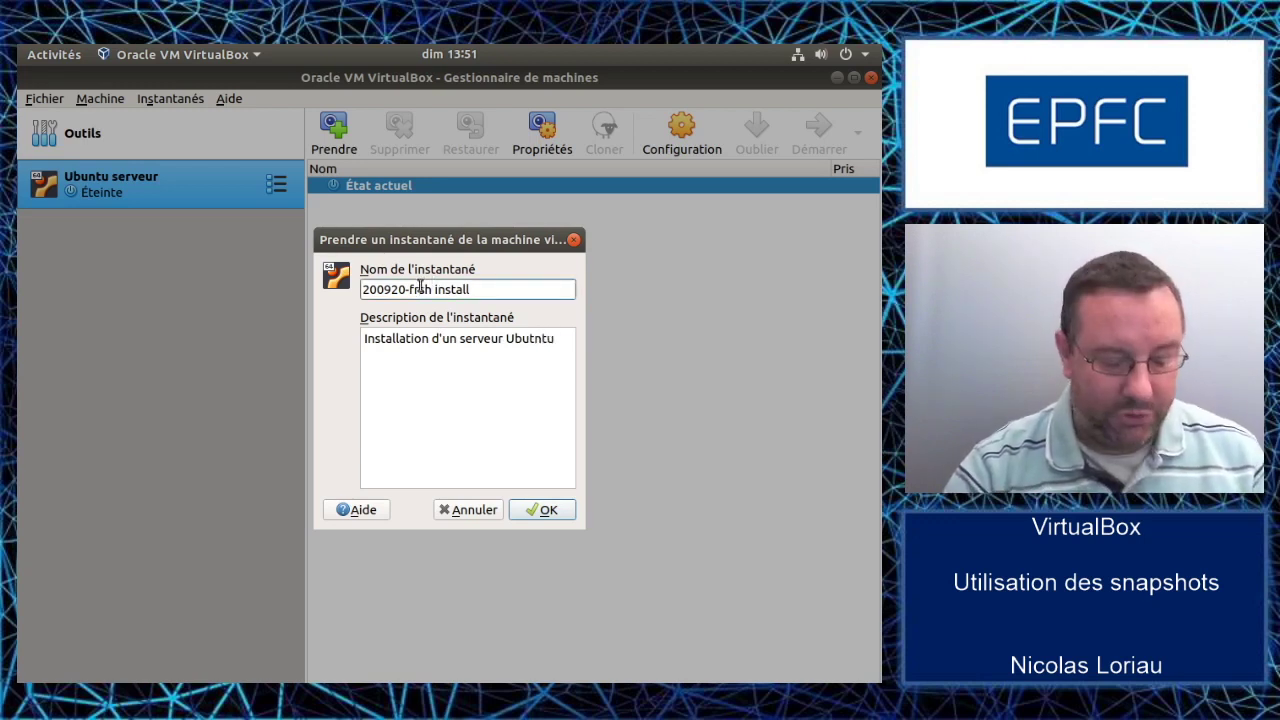
type("e")
left_click(529, 338)
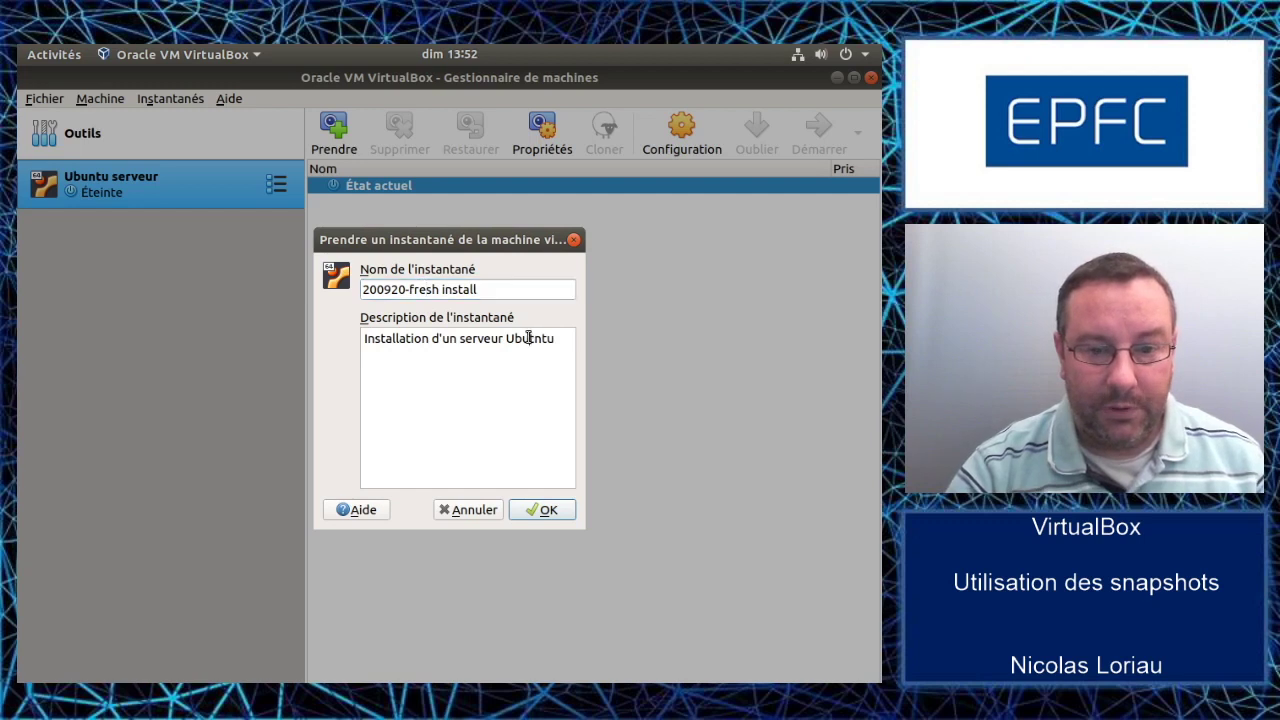
type("n")
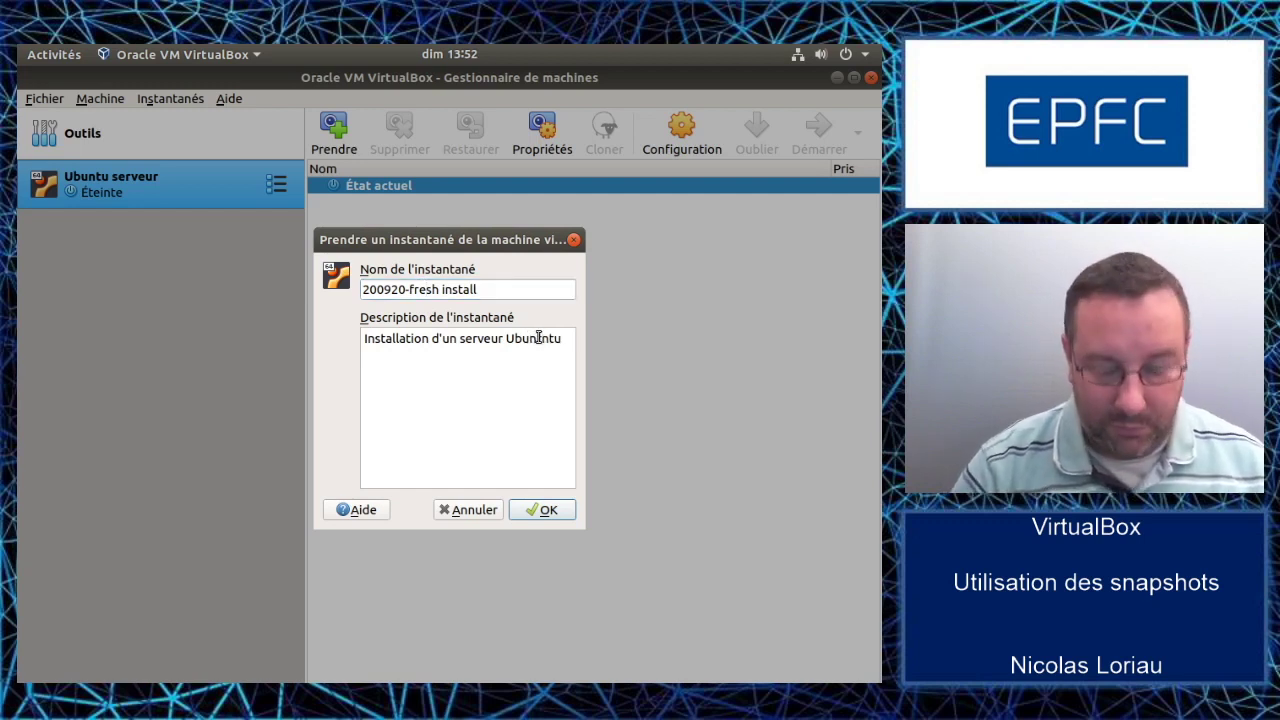
key("Delete")
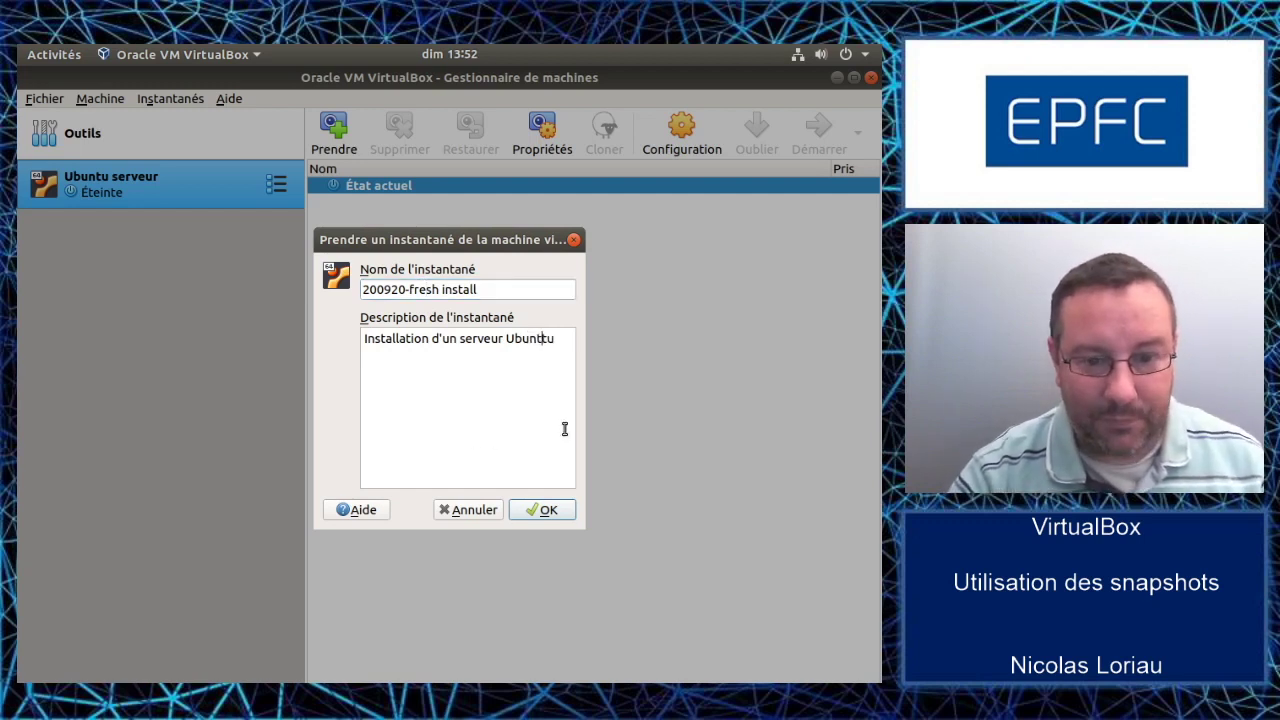
key("Delete")
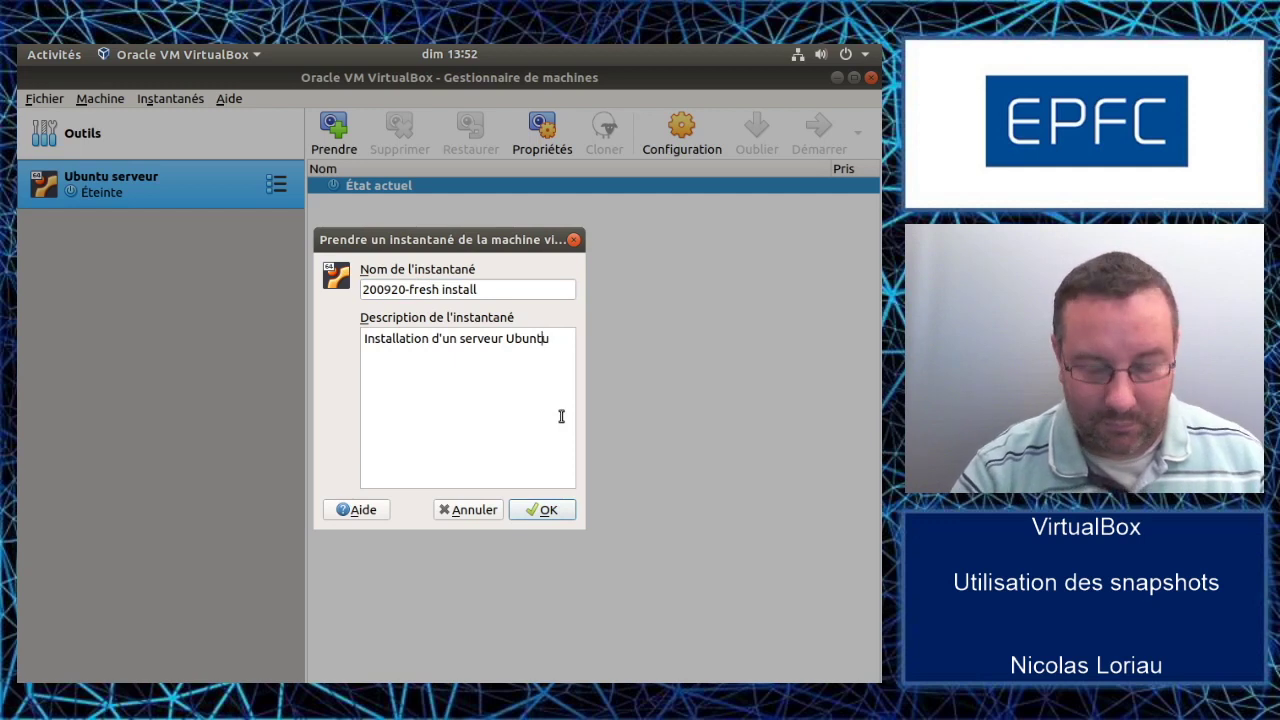
left_click(541, 511)
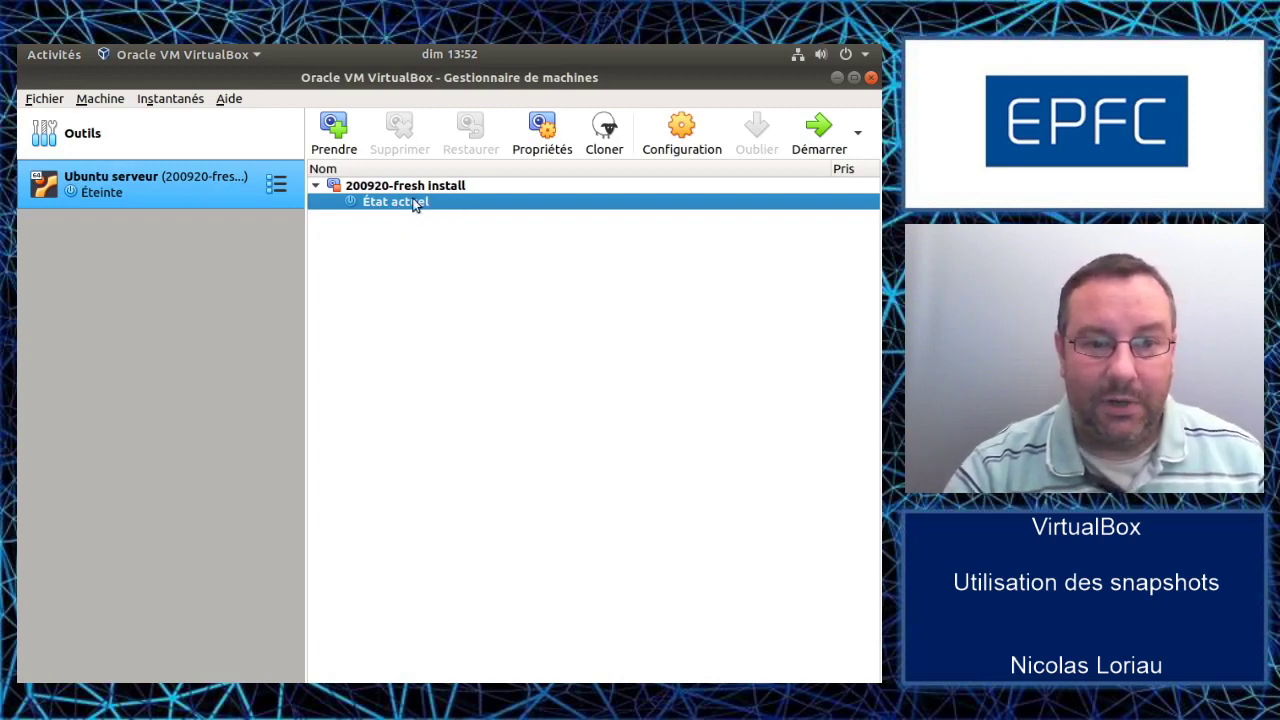
Step: Start the Ubuntu serveur machine and log in at its console as "user" with the account password
mouse_move(413, 197)
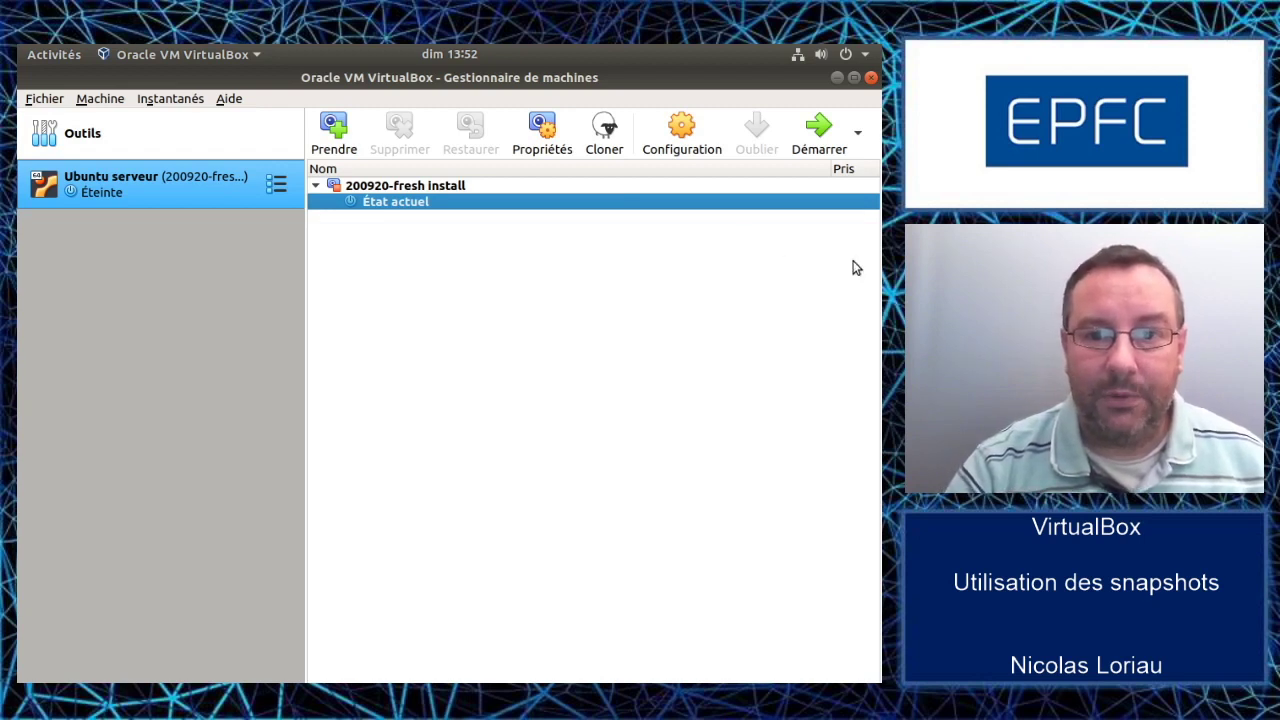
left_click(819, 130)
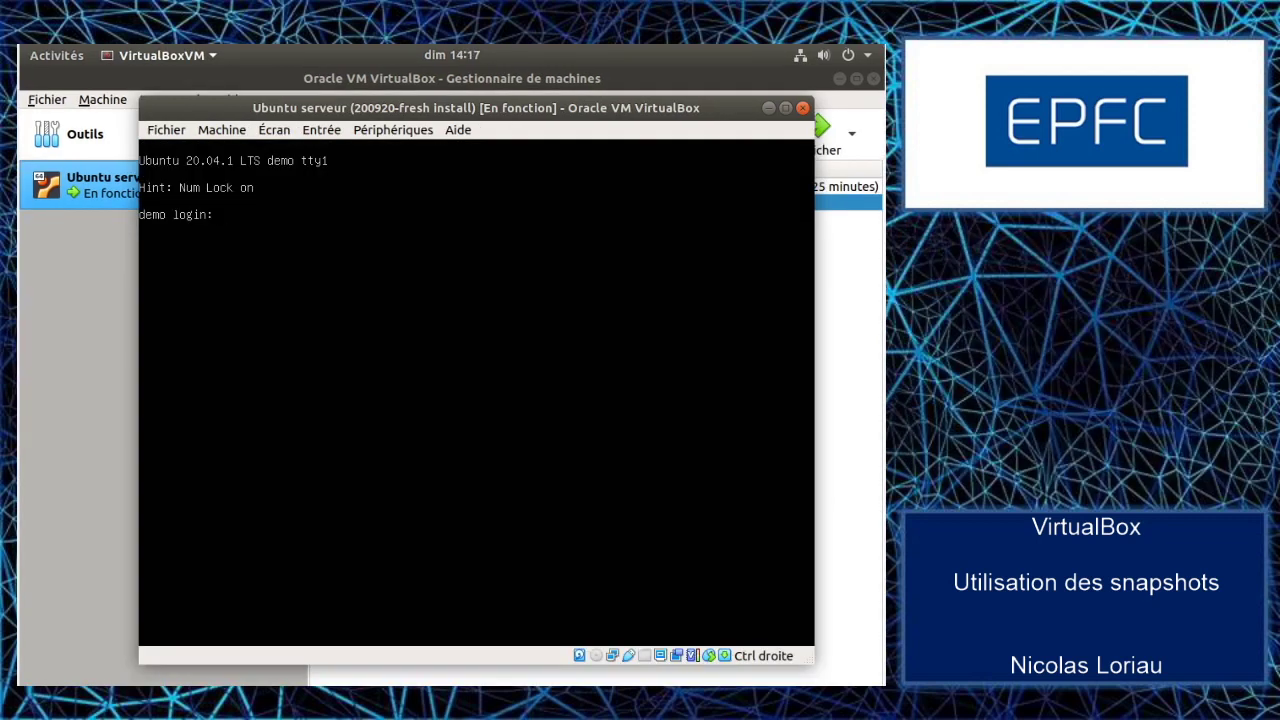
type("user")
key("Return")
key("Return")
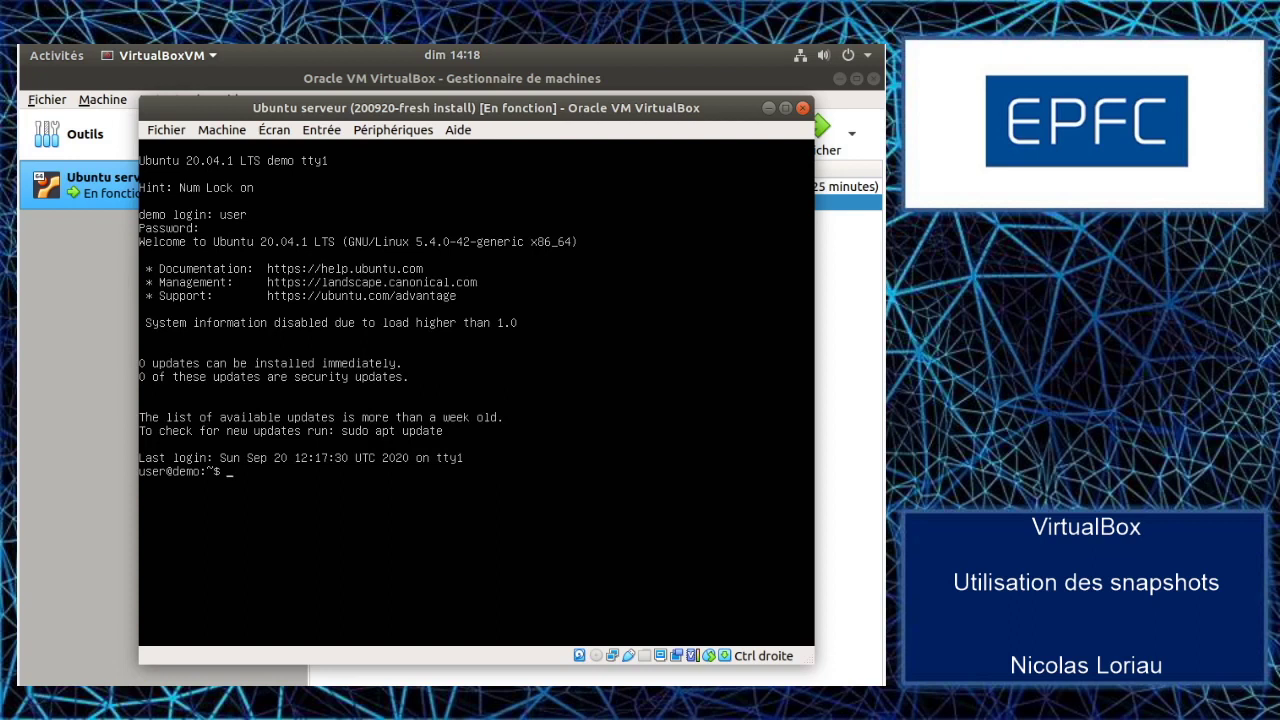
key("Return")
key("Return")
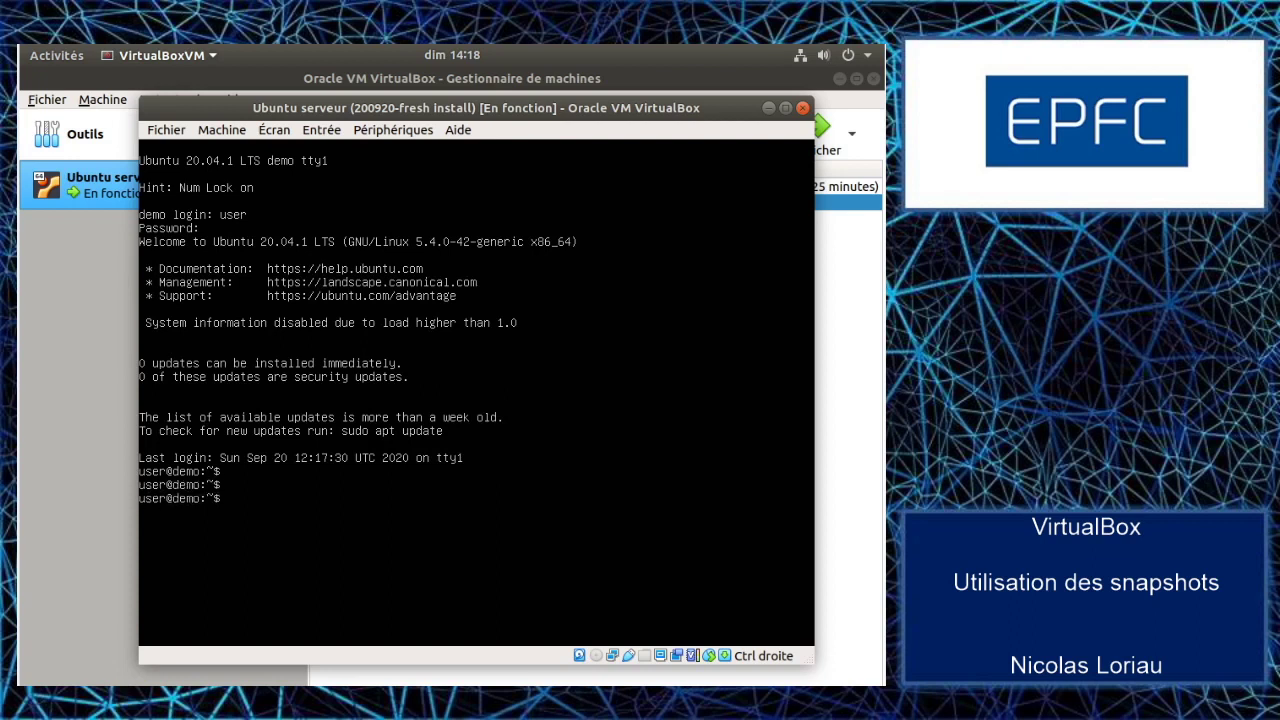
Step: Create an empty file named fichier-snapshot in the home directory with touch, listing the directory with ls before and after
type("ls")
key("Return")
type("ch fichi")
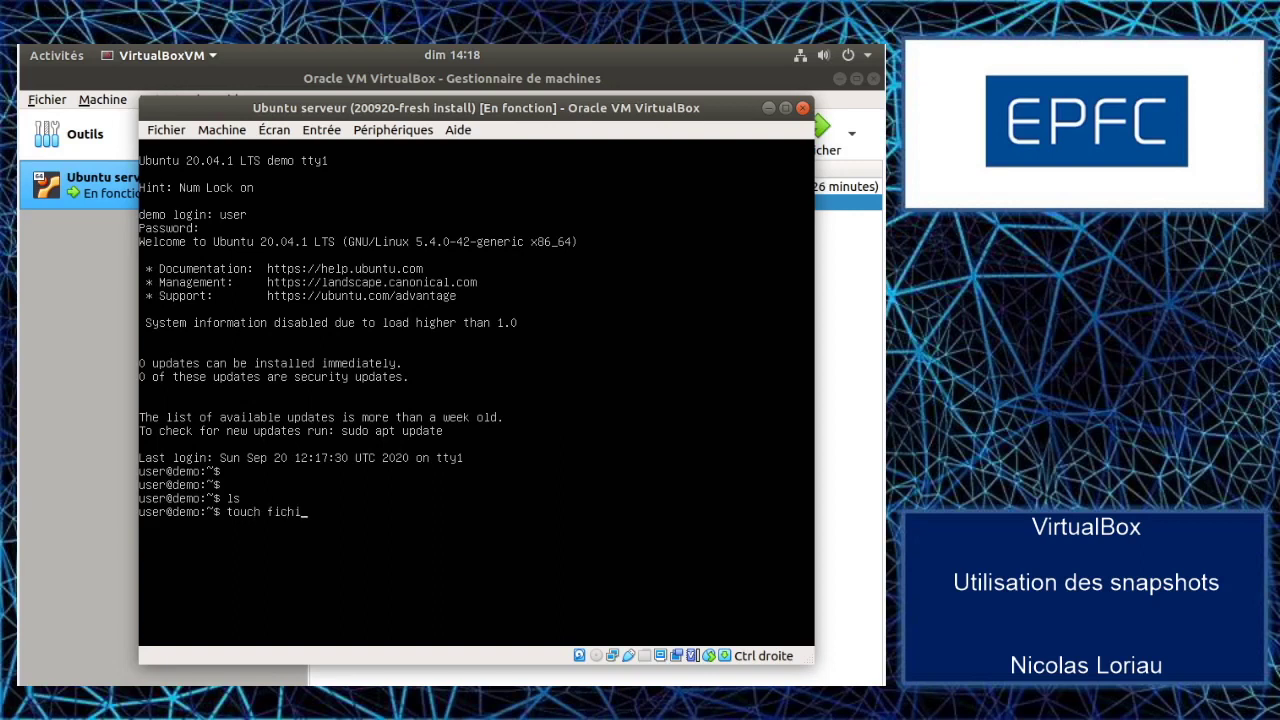
type("er-snapshot")
key("Return")
type("ls")
key("Return")
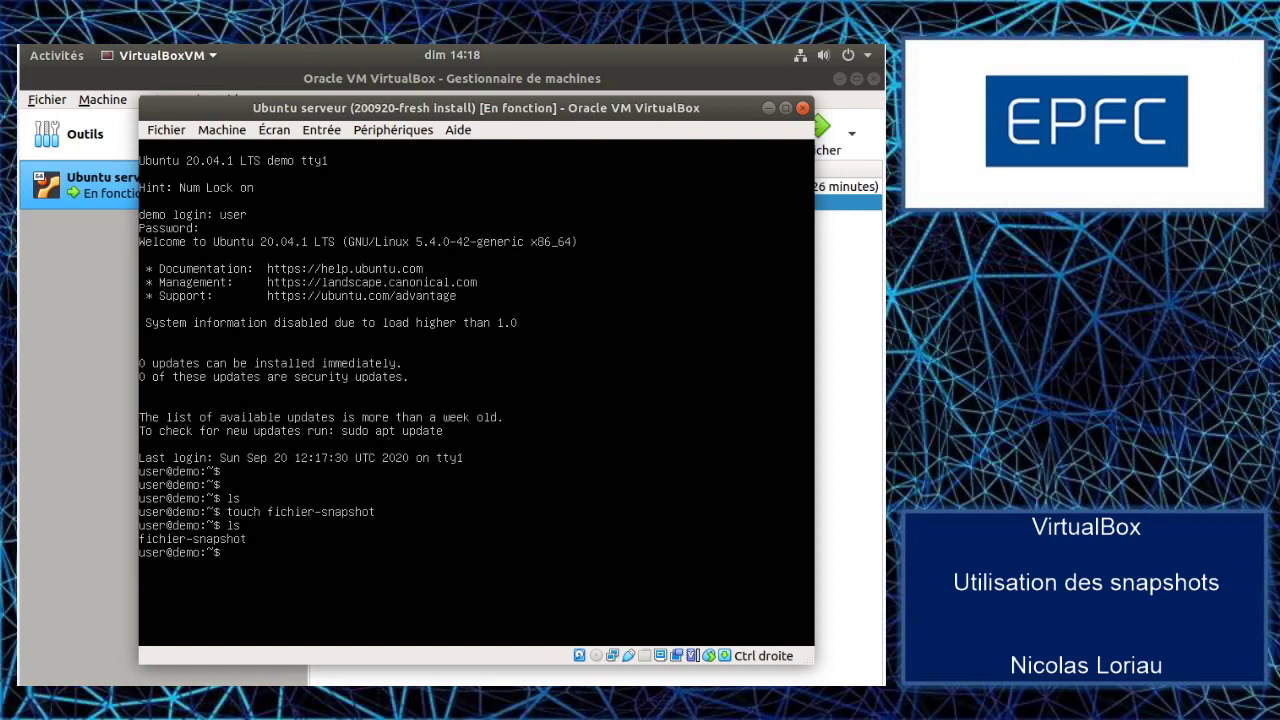
Step: Power off the virtual machine with "sudo halt -p", entering the account password for sudo
type("halt-p")
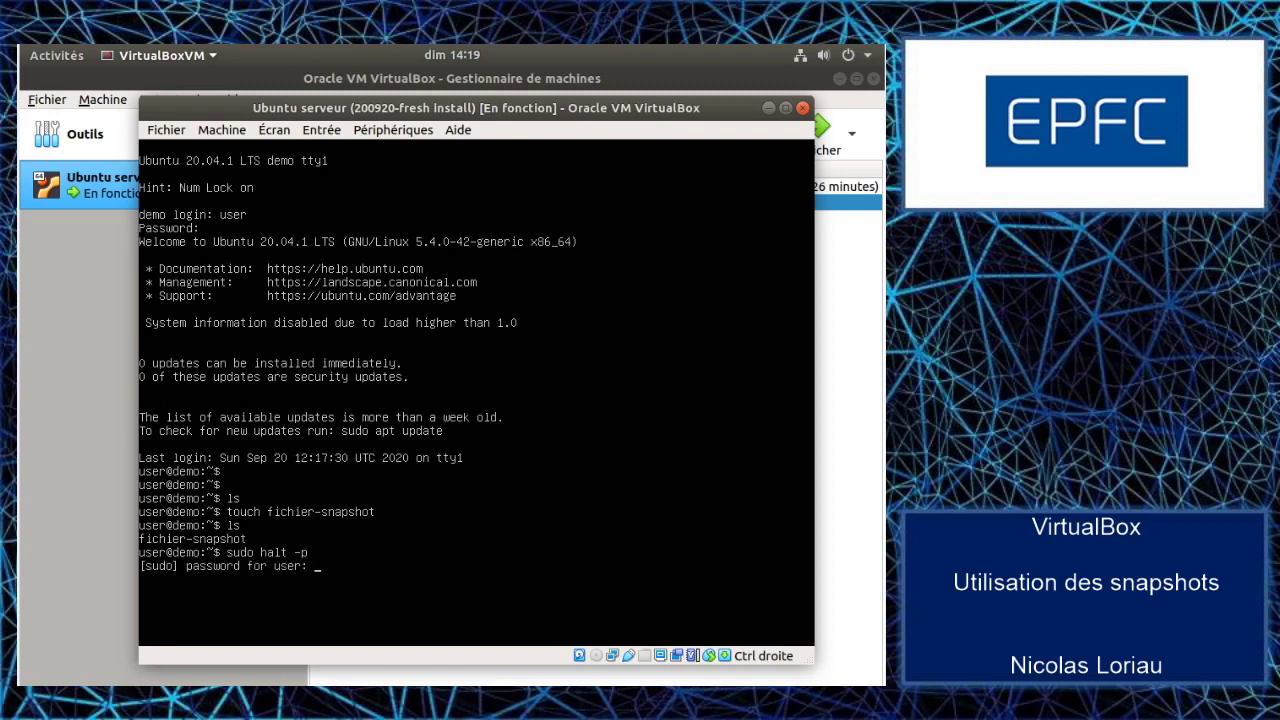
key("Return")
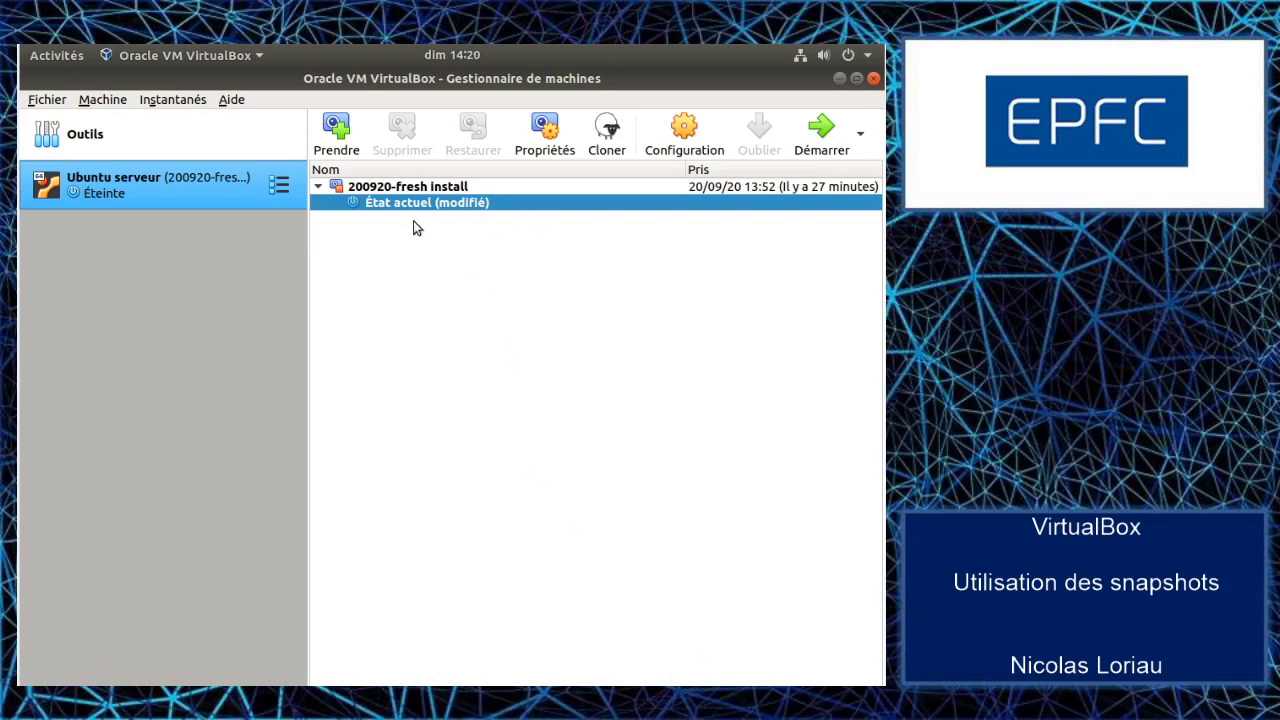
Step: Take a second snapshot of the powered-off machine named "200920-ajout ficher", leaving its description empty
left_click(336, 138)
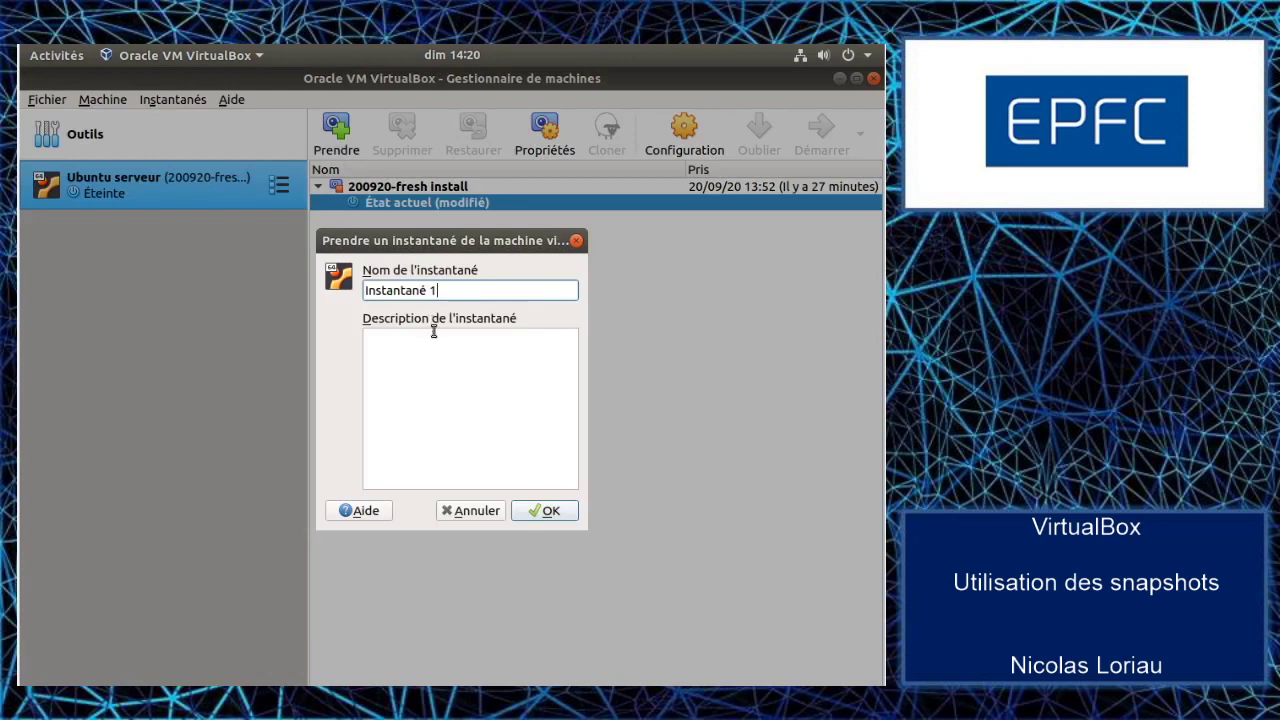
triple_click(459, 291)
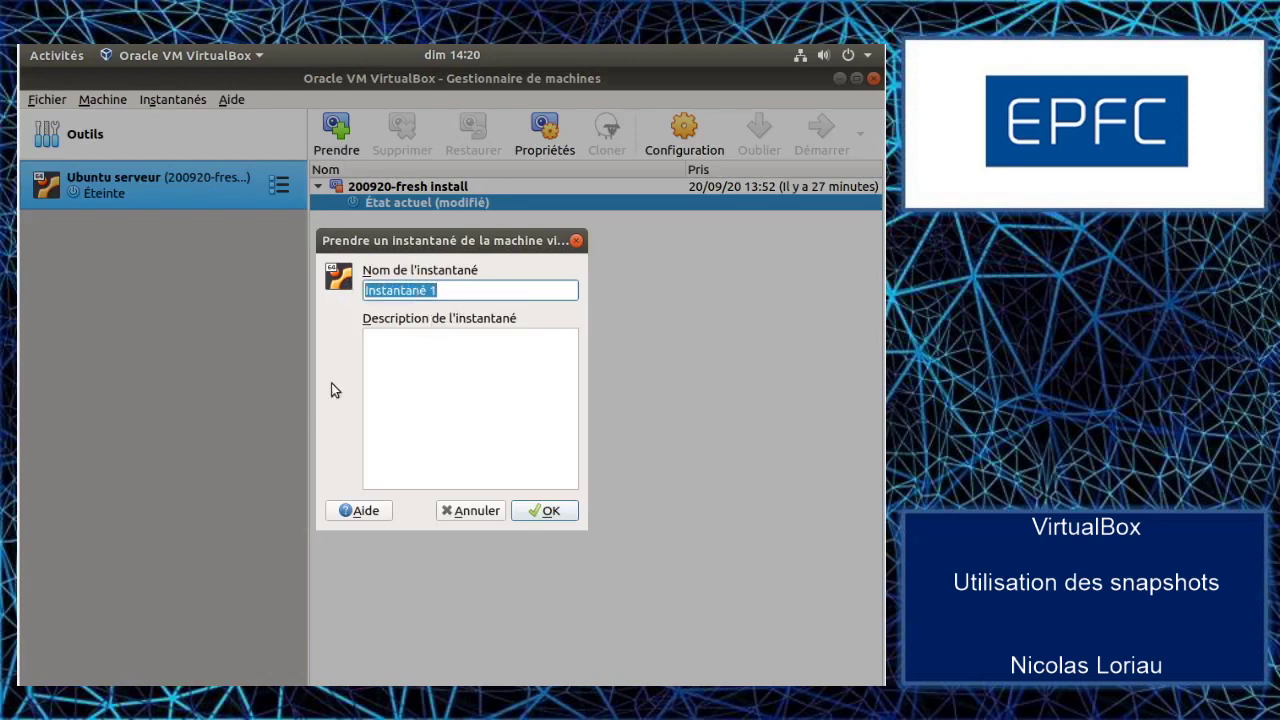
type("200")
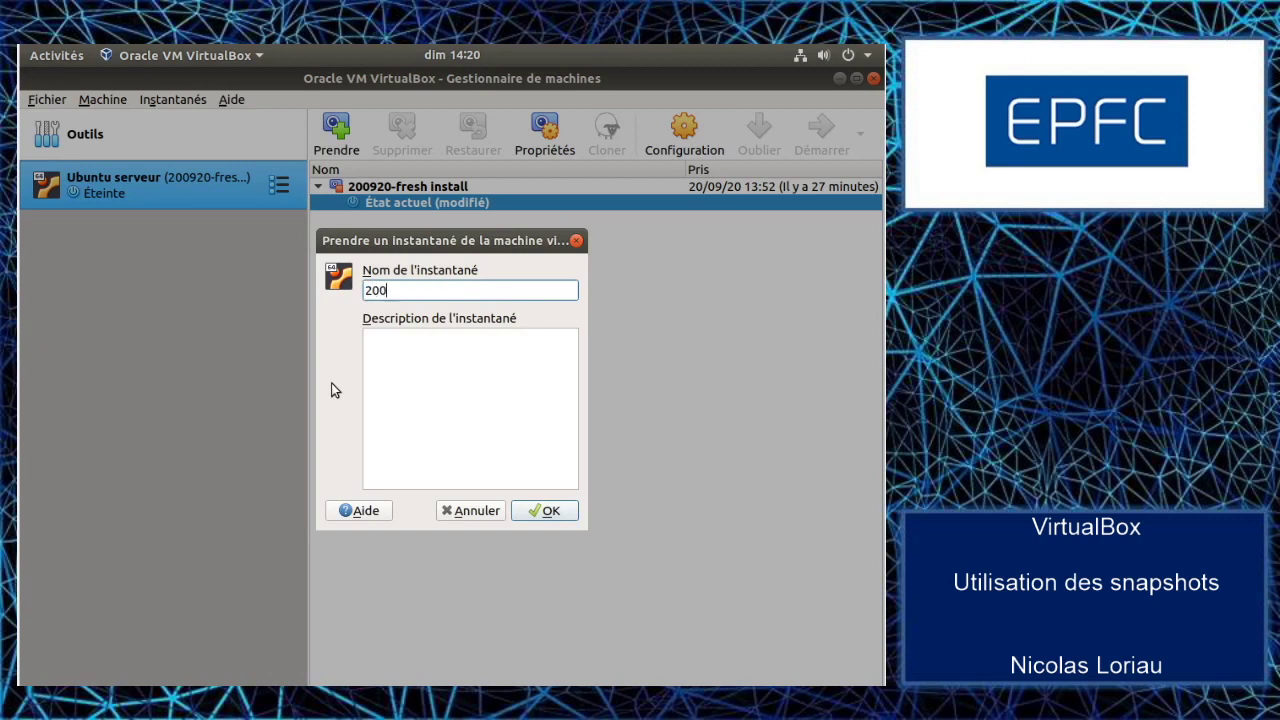
type("920-ajout ficher")
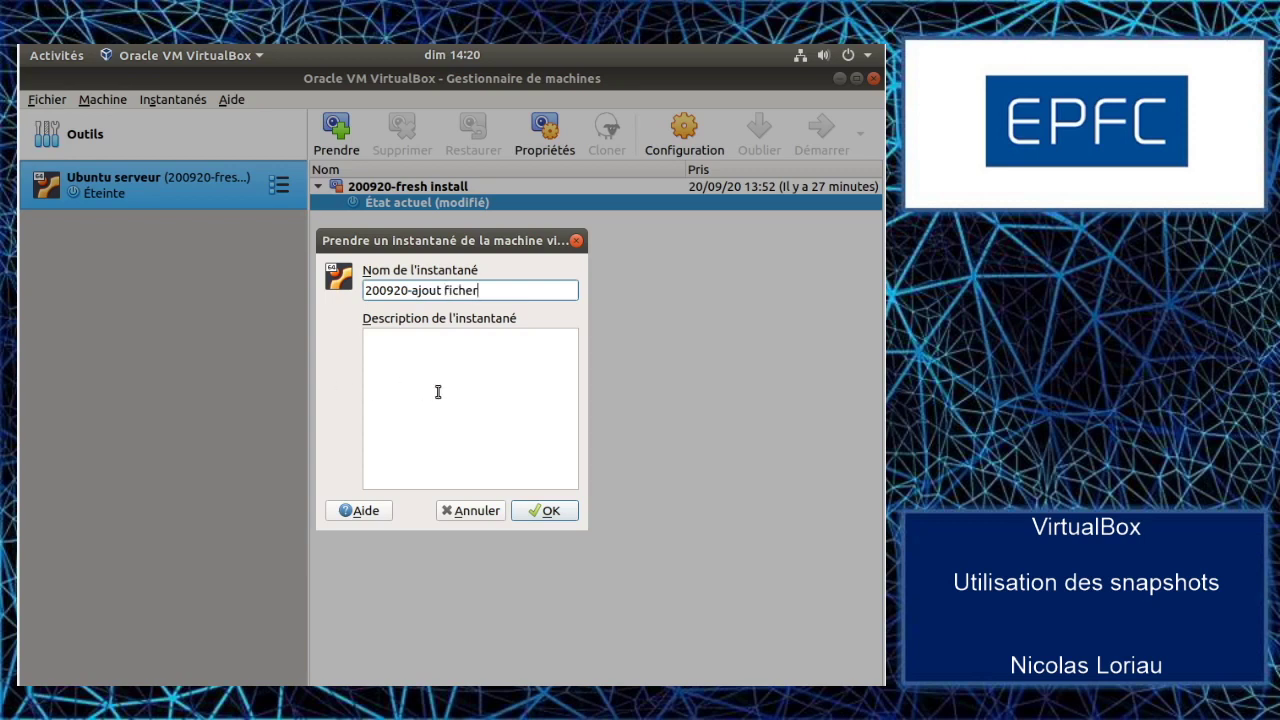
left_click(537, 512)
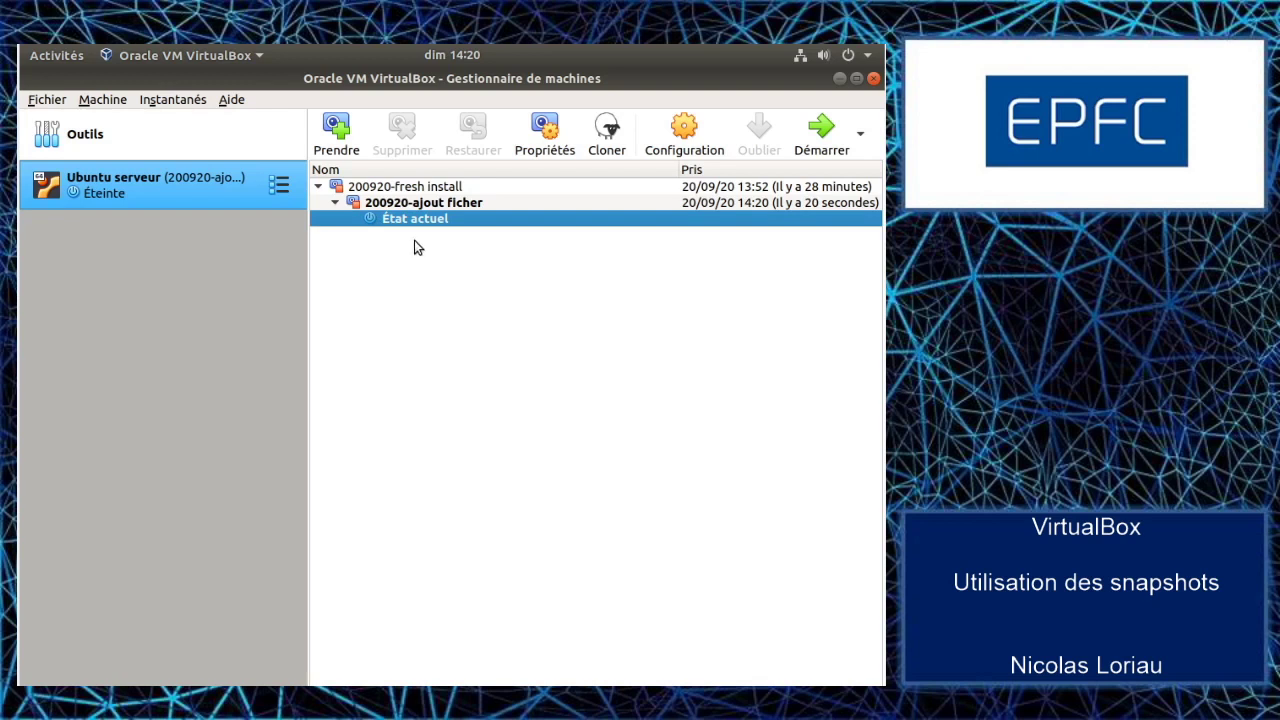
Step: Restore the Ubuntu serveur machine to the "200920-fresh install" snapshot
left_click(402, 190)
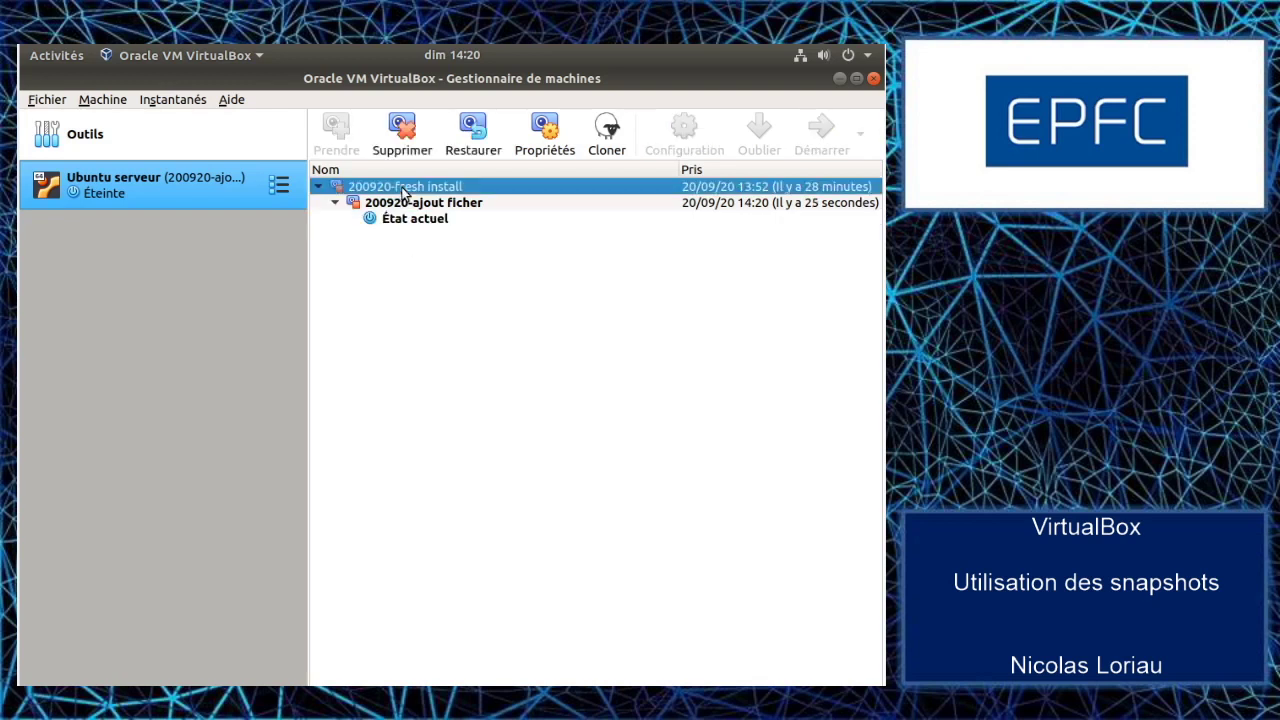
left_click(476, 133)
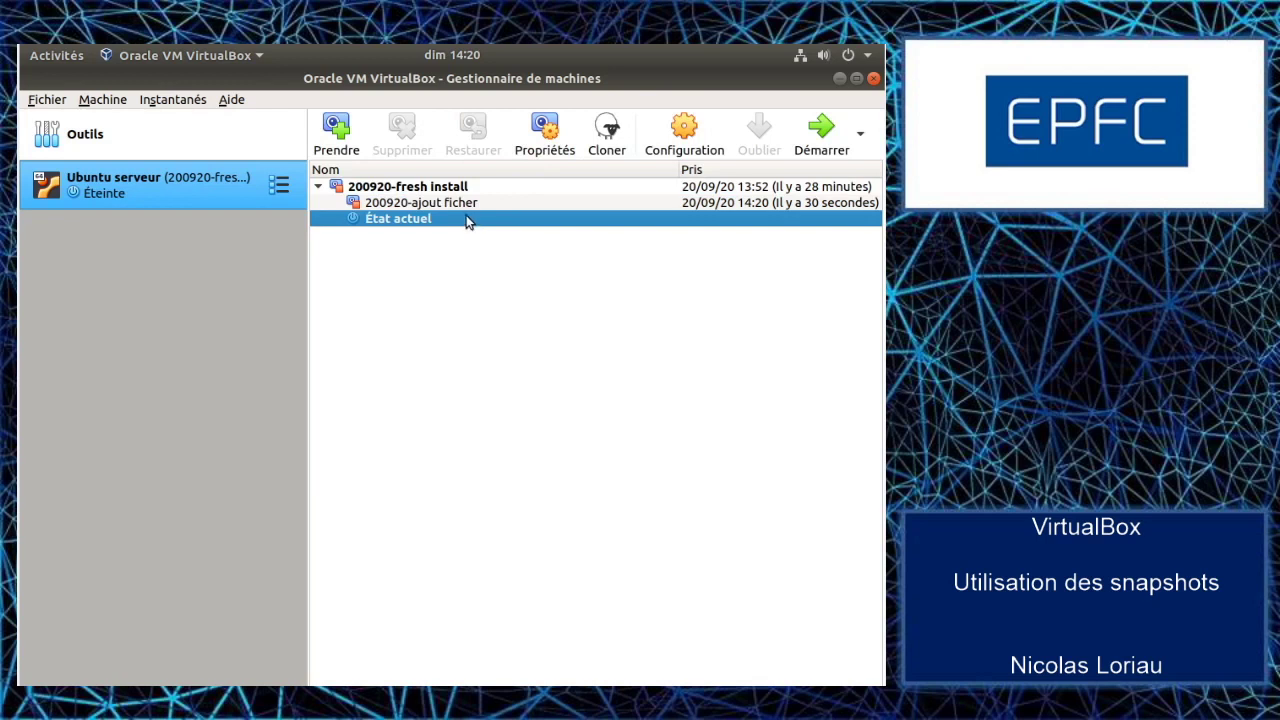
mouse_move(423, 192)
mouse_move(380, 220)
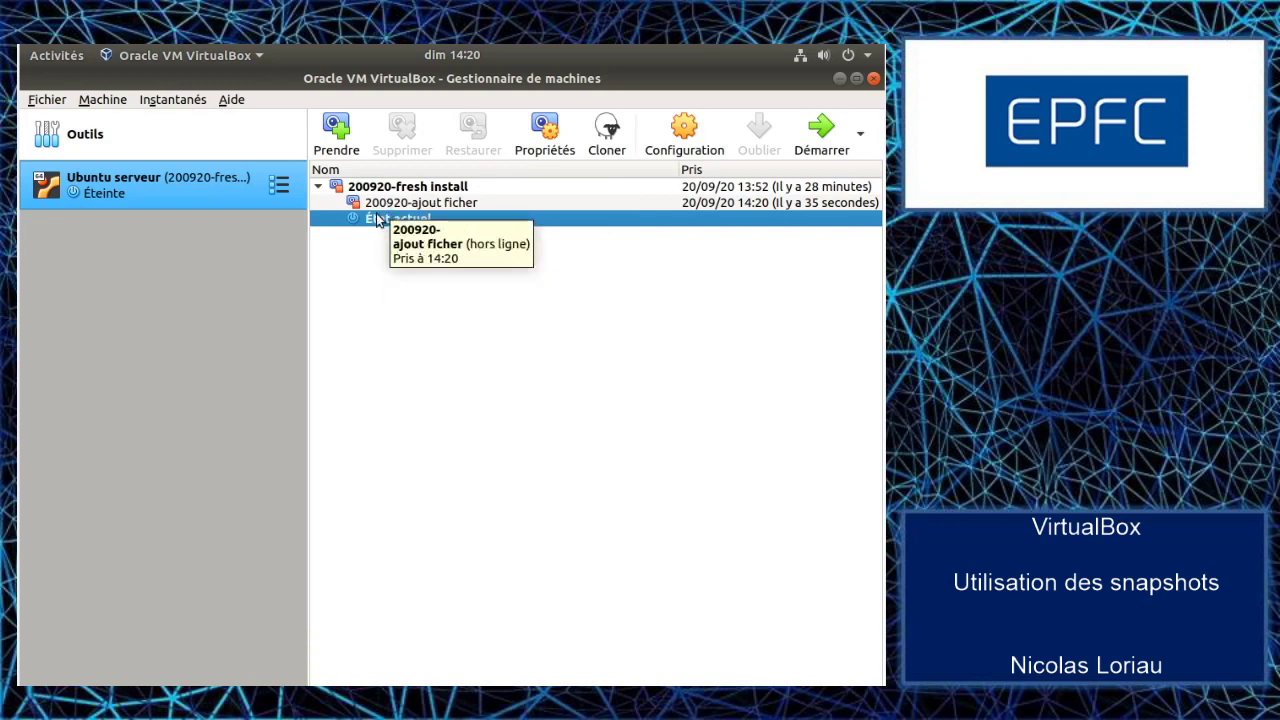
mouse_move(338, 226)
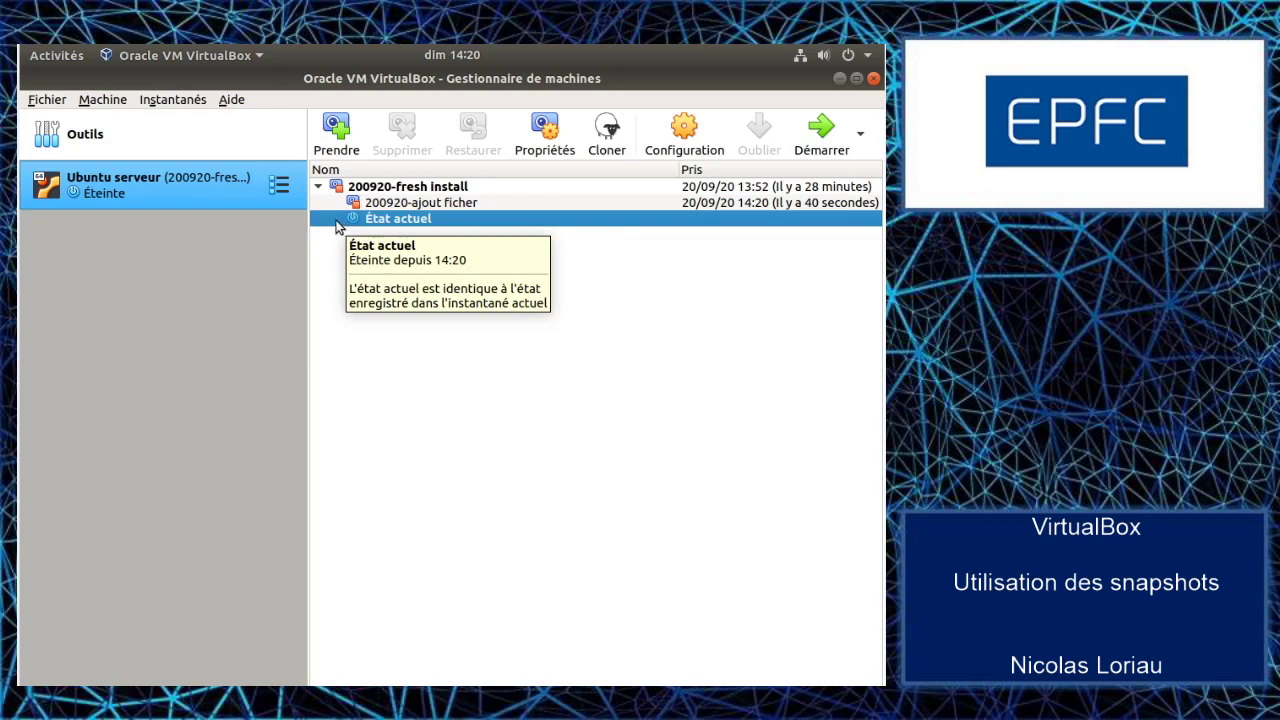
Step: Start the Ubuntu serveur machine from the restored fresh-install state and log in as "user" with the account password
mouse_move(332, 192)
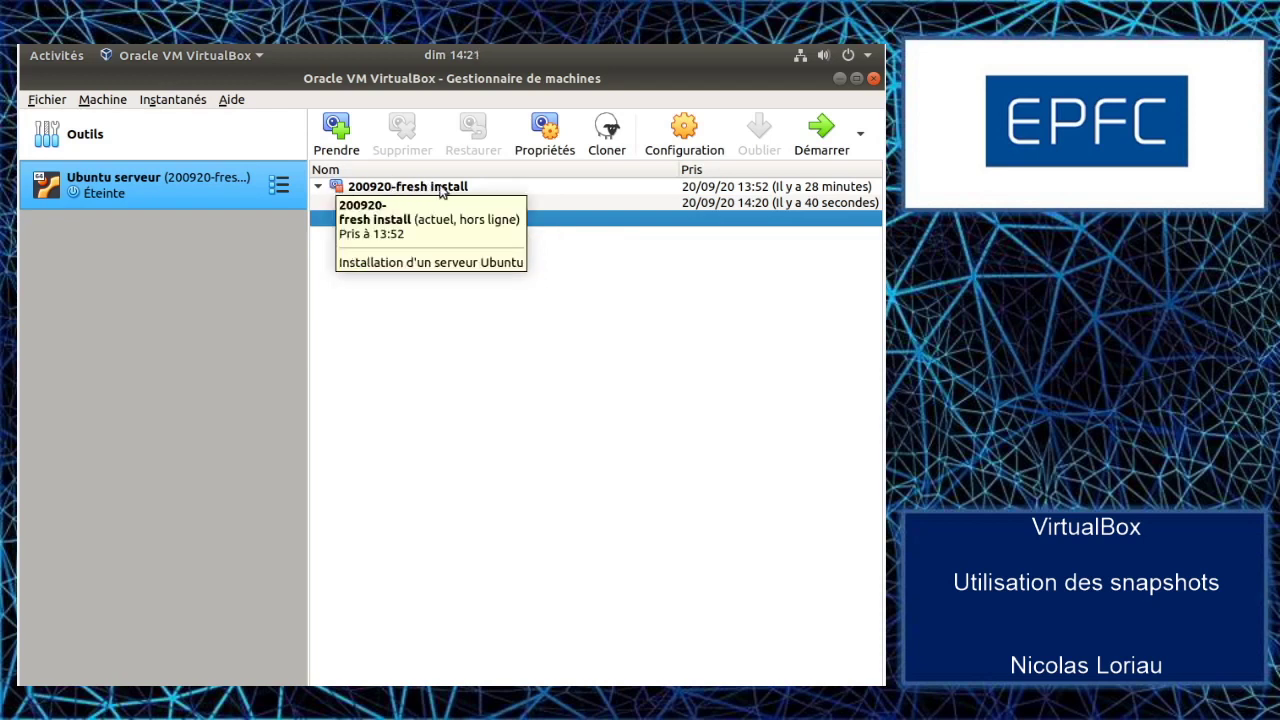
left_click(819, 136)
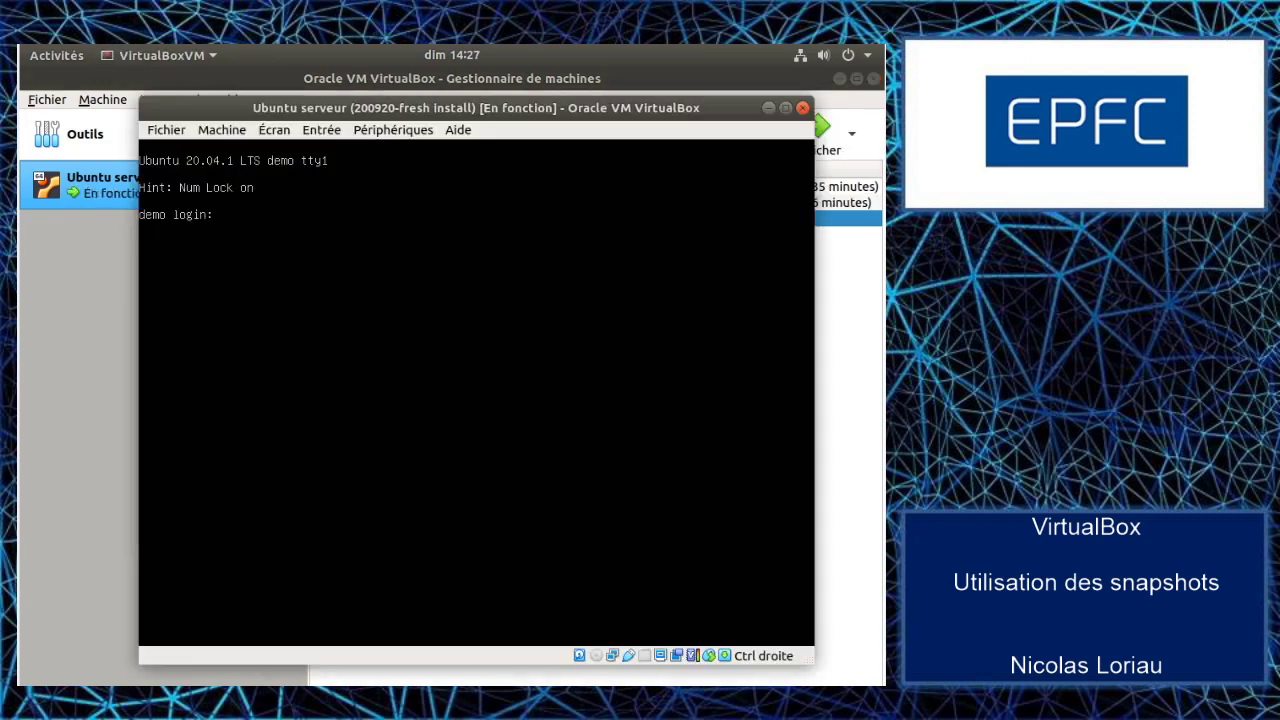
type("user")
key("Return")
key("Return")
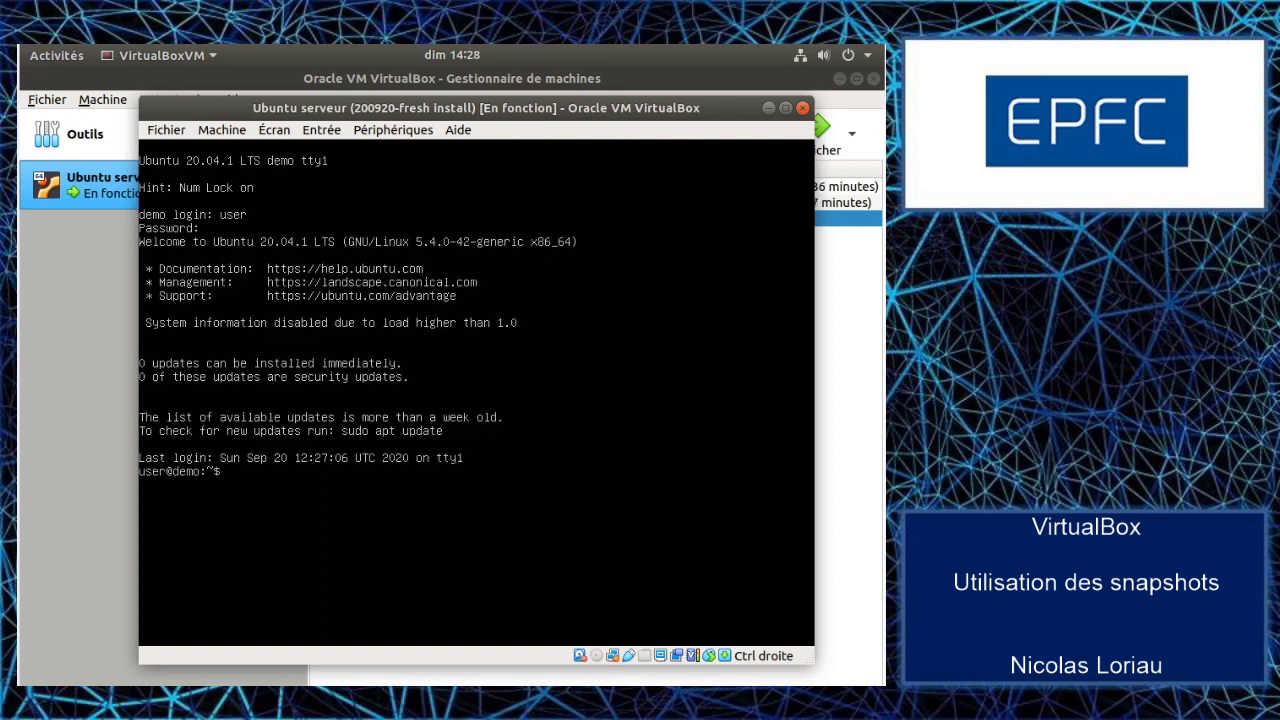
Step: List the home directory with ls, and power off the virtual machine without restoring the current snapshot
type("ls")
left_click(803, 109)
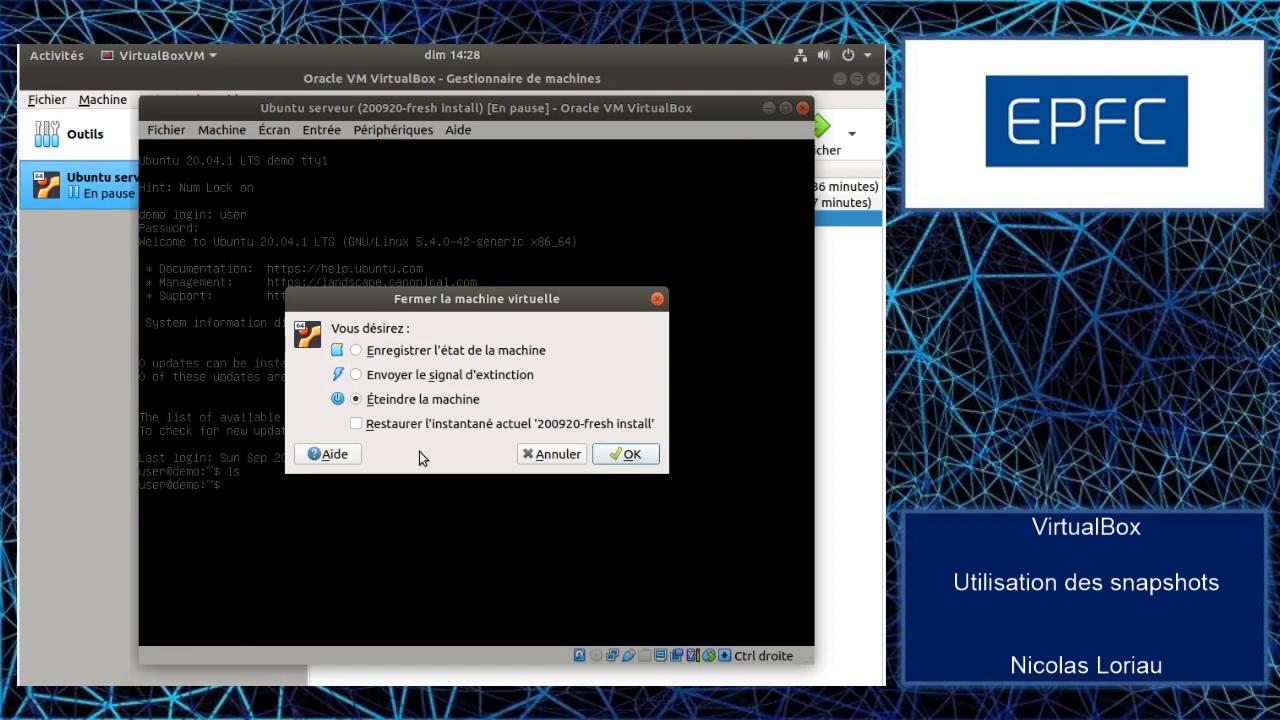
left_click(629, 457)
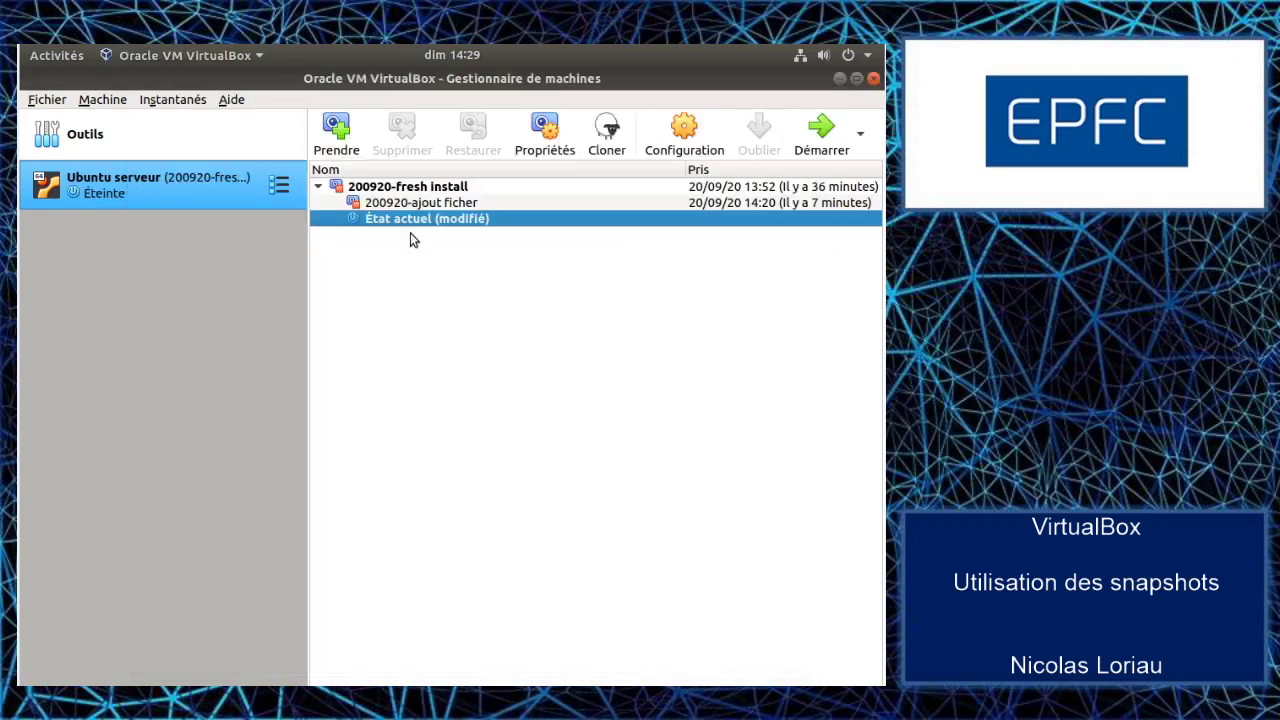
Step: Restore the "200920-ajout ficher" snapshot without creating a snapshot of the machine's current state
left_click(418, 203)
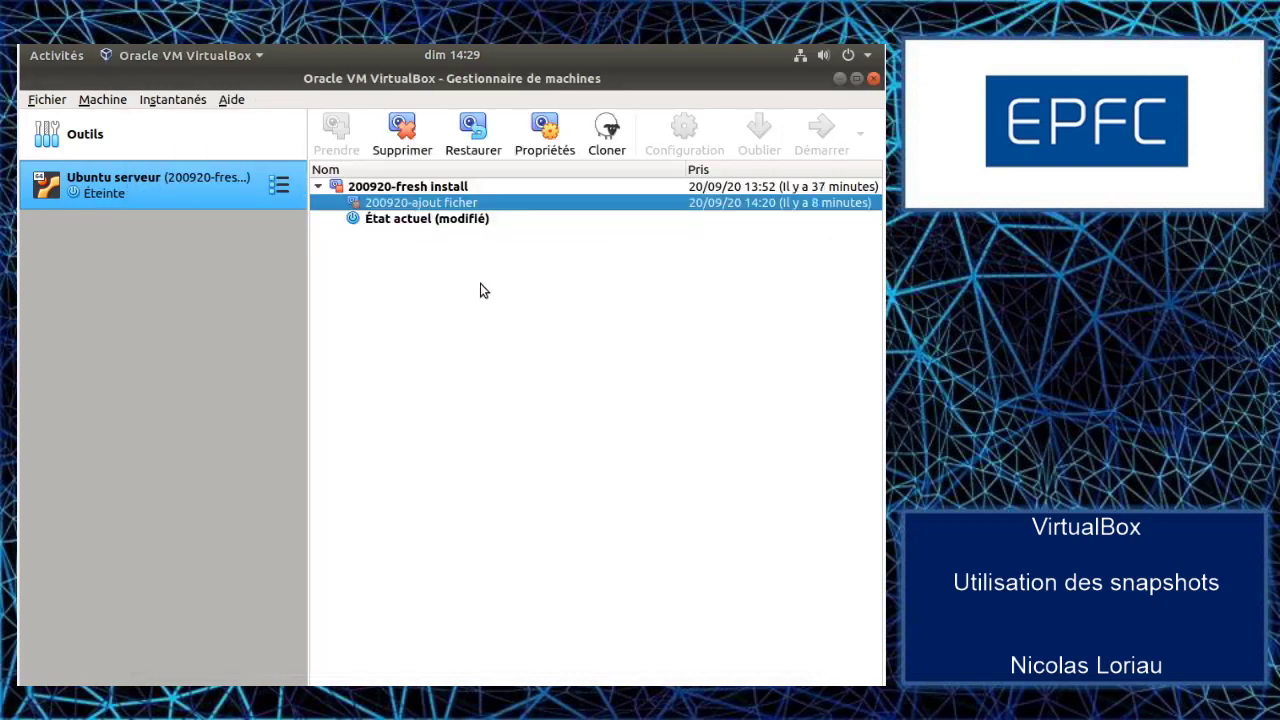
left_click(472, 130)
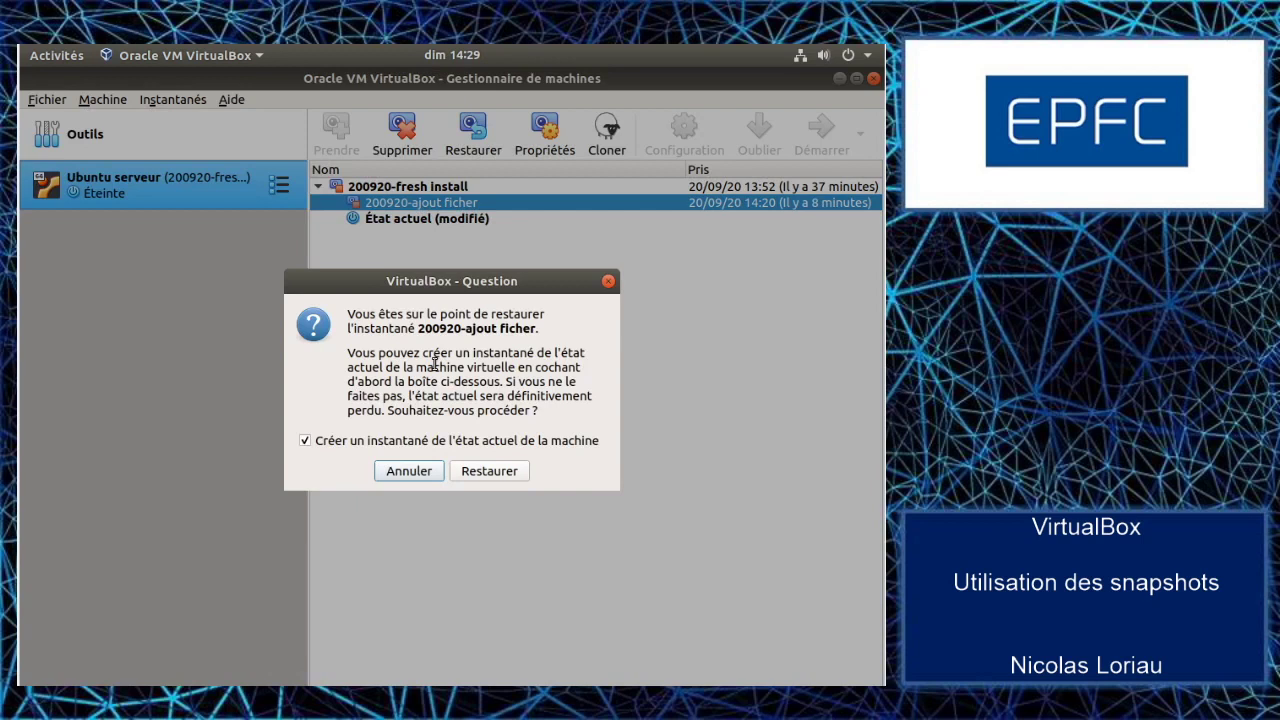
left_click(304, 442)
left_click(486, 474)
left_click(486, 219)
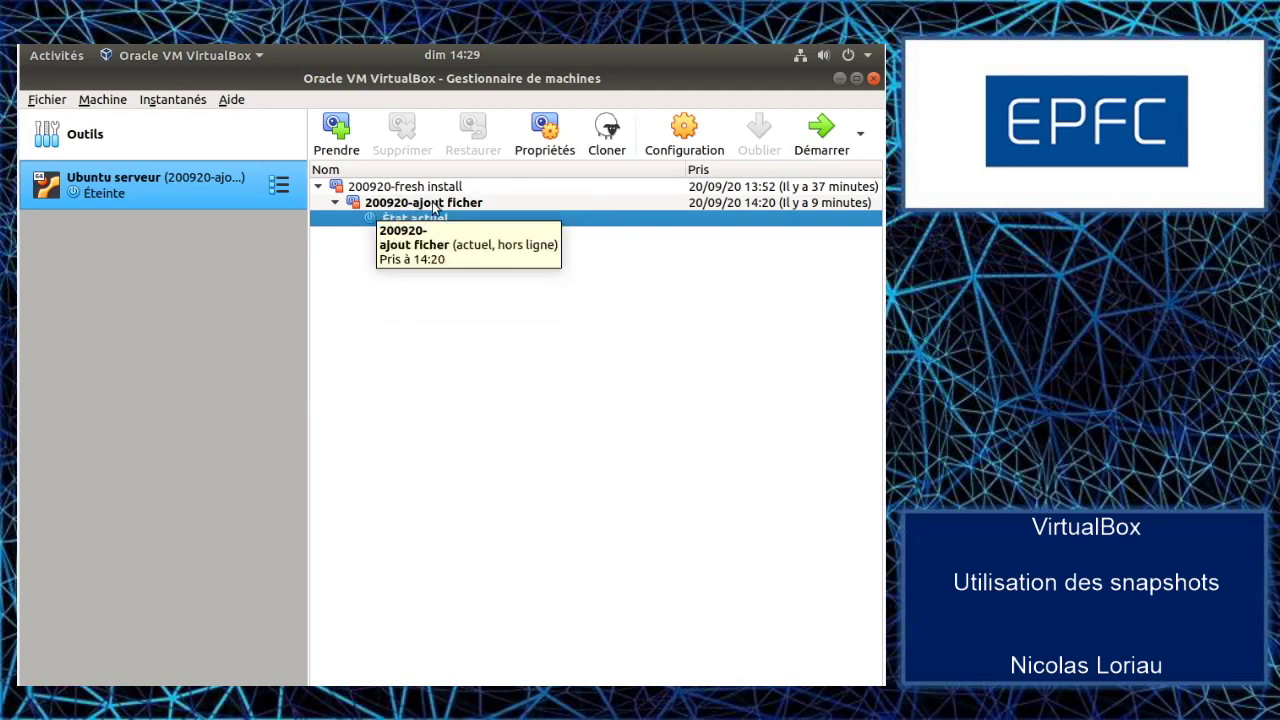
Step: Start the machine from the restored "200920-ajout ficher" state and log in as "user" with the account password
left_click(827, 135)
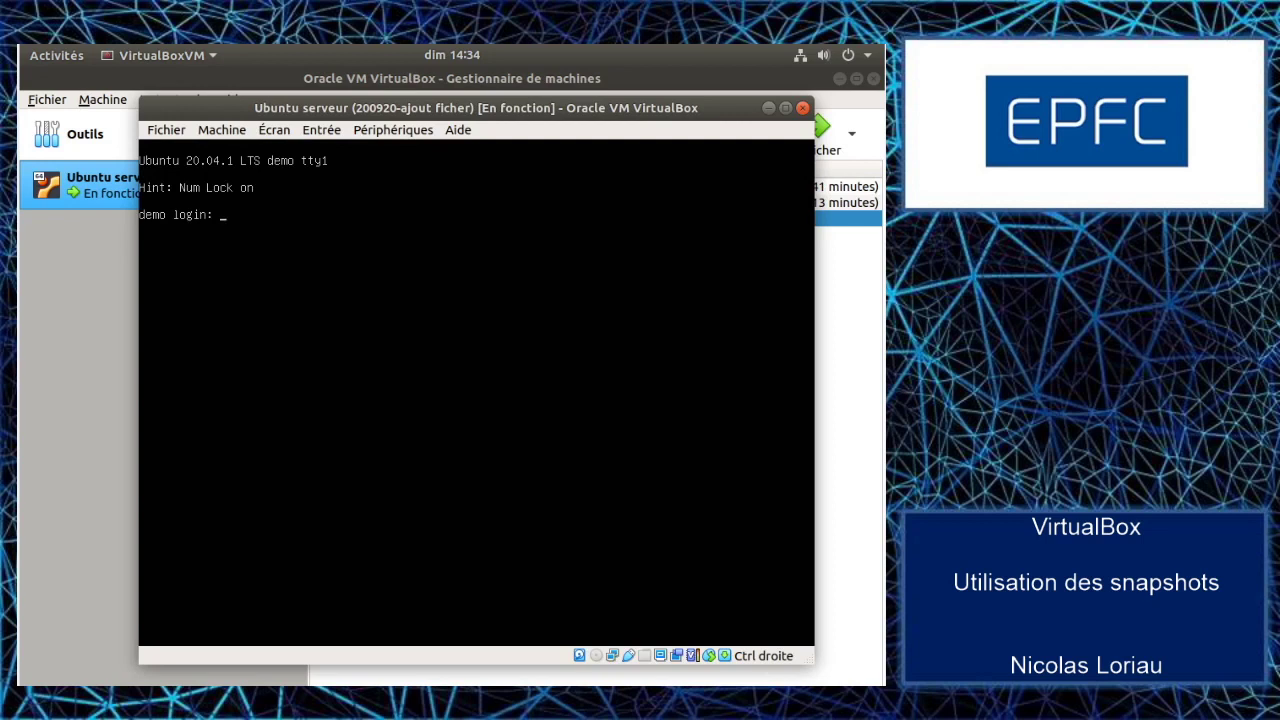
type("user")
key("Return")
key("Return")
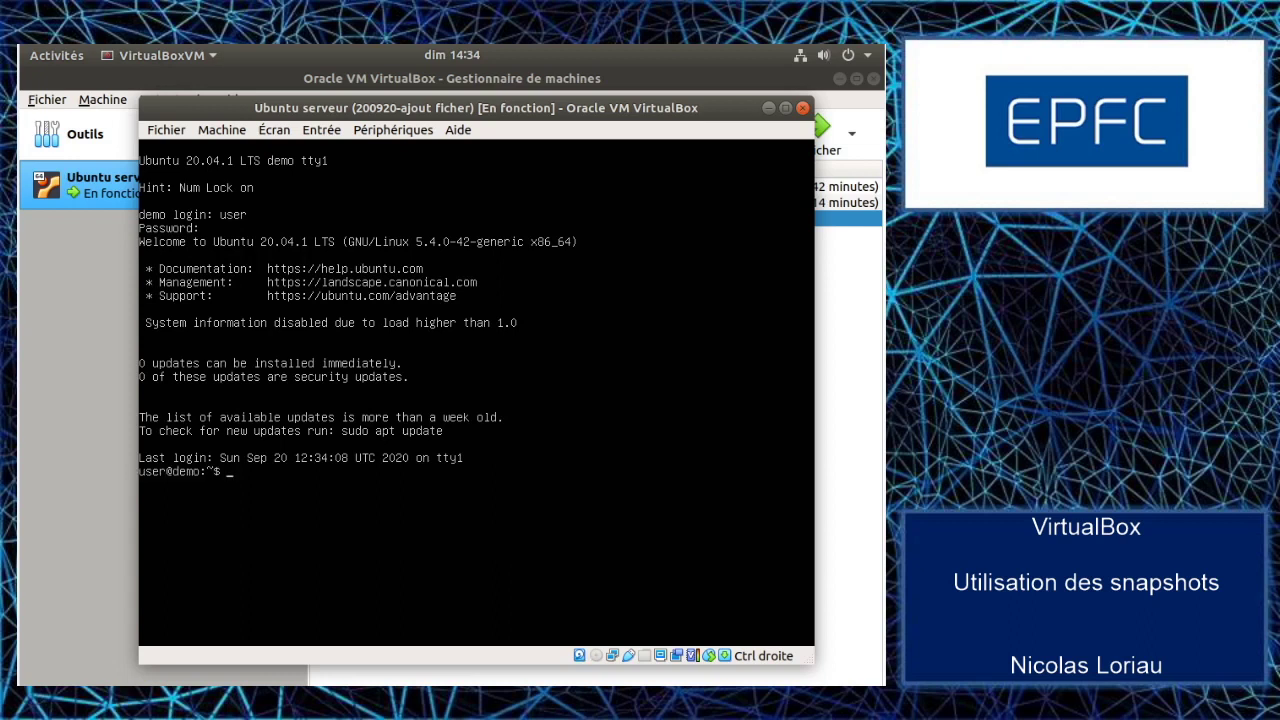
Step: List the home directory with ls and return to the snapshot list in the machine manager
type("ls")
key("Return")
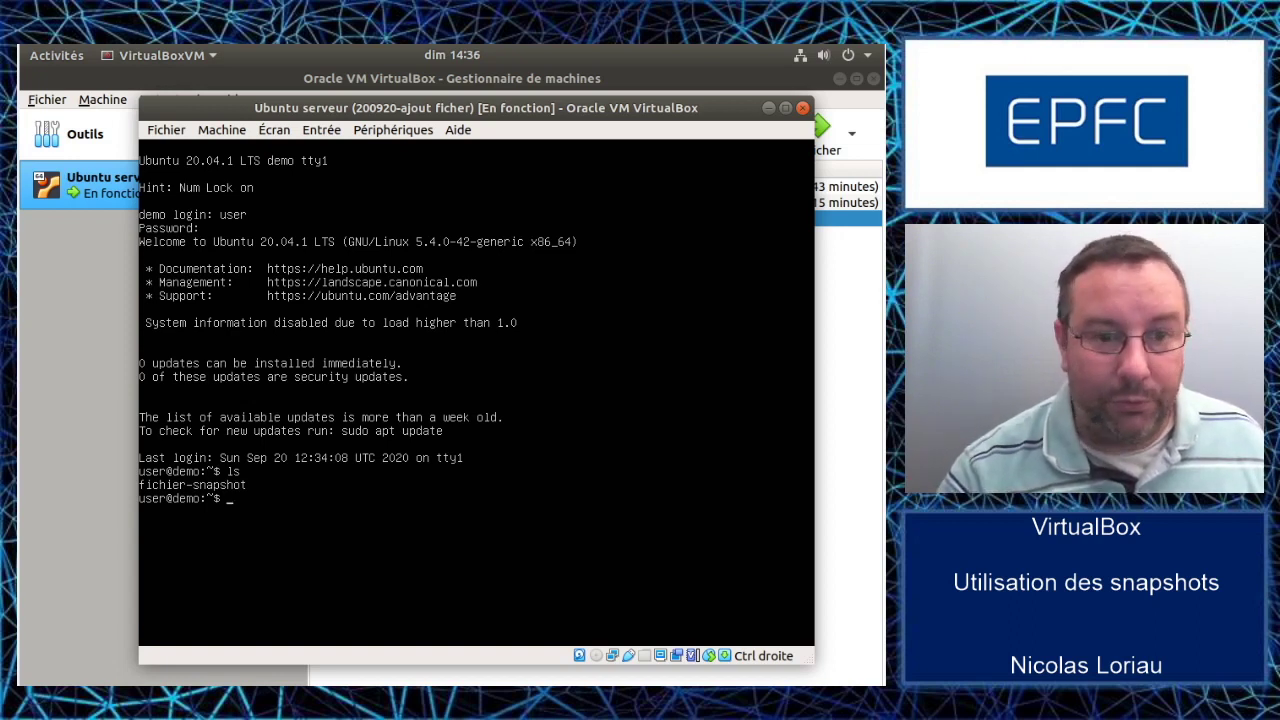
left_click(449, 57)
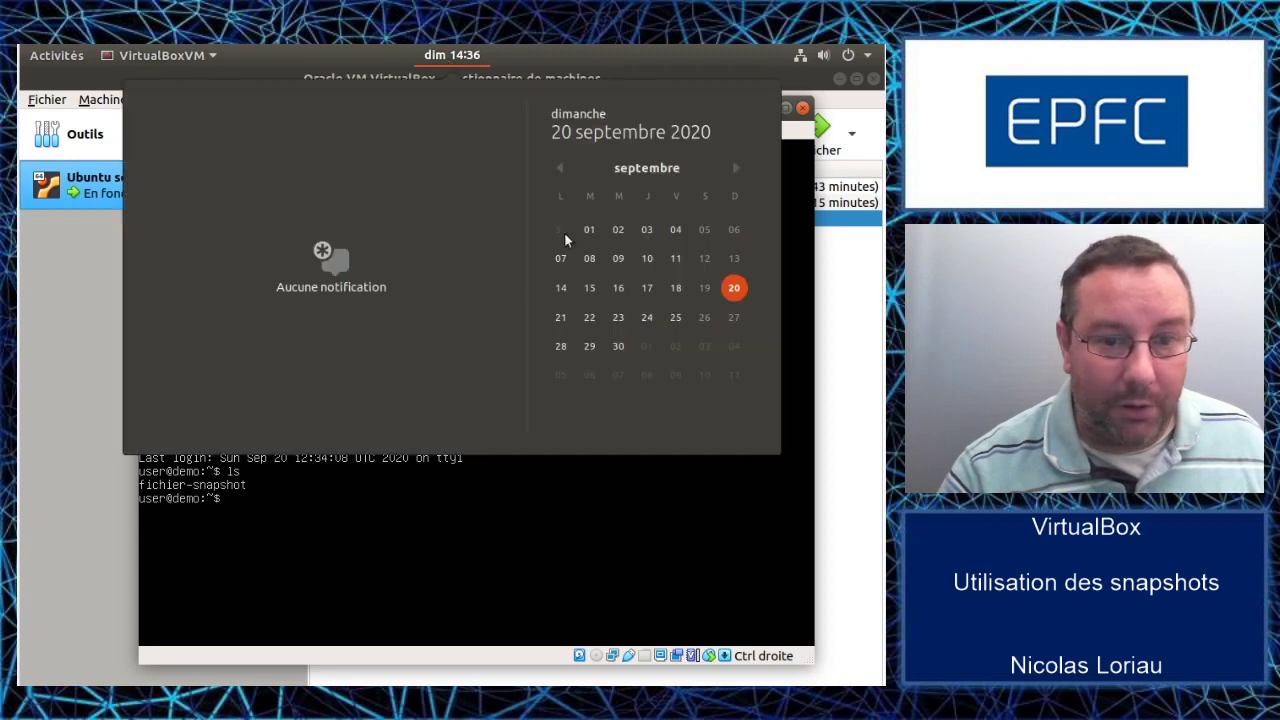
left_click(864, 342)
left_click(864, 342)
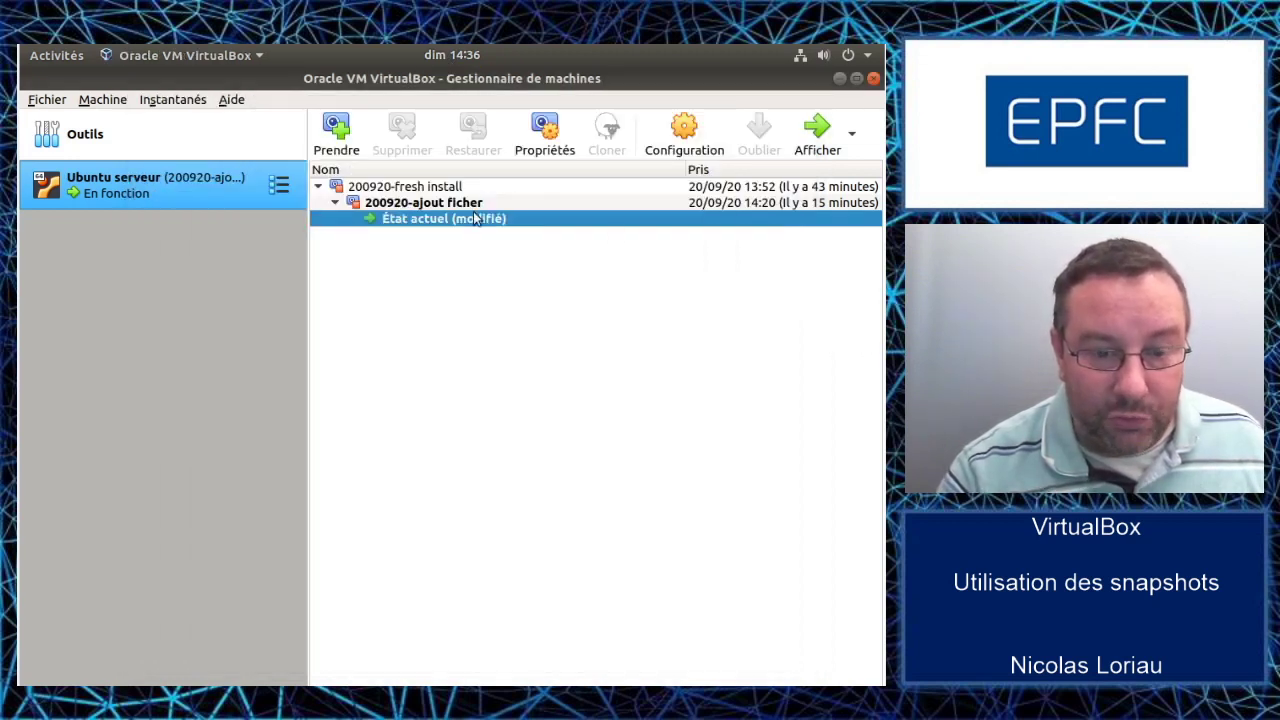